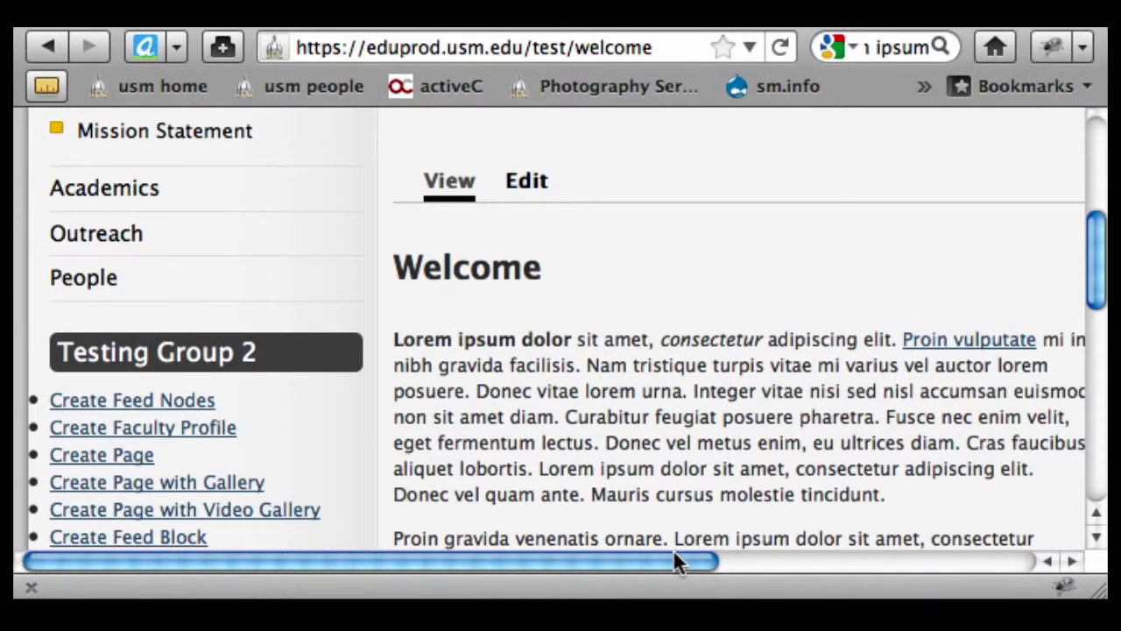
Select some of the lorem ipsum placeholder text, then open the Welcome page's edit form.
scroll(669, 554, "right", 1)
left_click_drag(382, 342, 555, 339)
left_click_drag(653, 340, 766, 340)
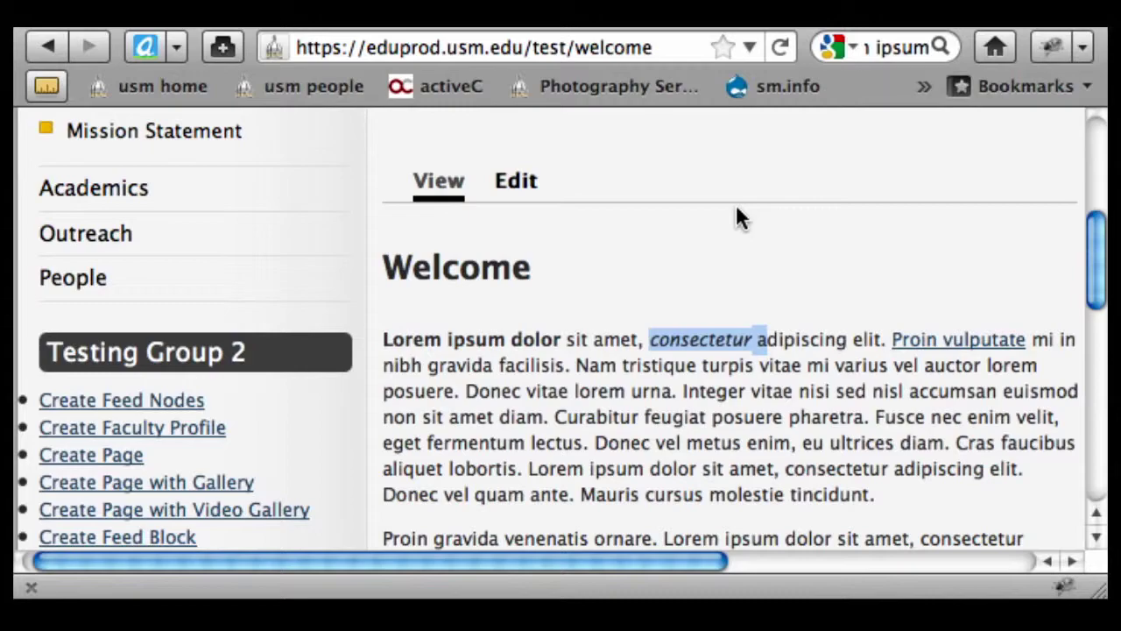
left_click(526, 195)
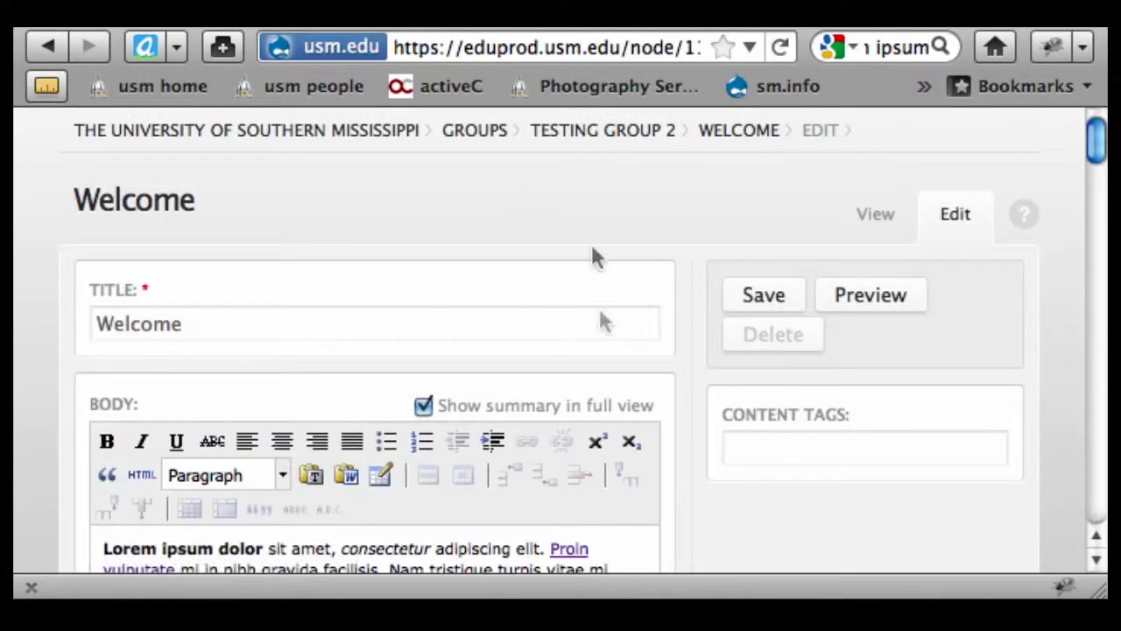
Delete all of the old lorem ipsum text from the Body editor.
scroll(605, 351, "down", 5)
left_click(518, 416)
key("super+a")
key("BackSpace")
Set the body's text format to Filtered HTML.
scroll(899, 245, "up", 2)
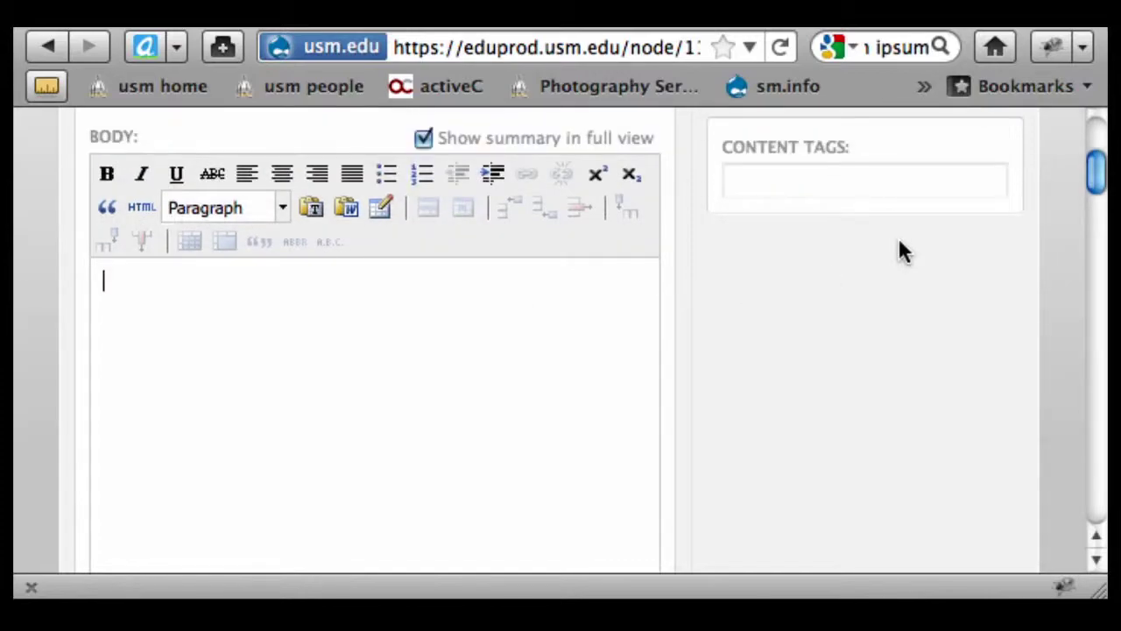
scroll(441, 342, "down", 10)
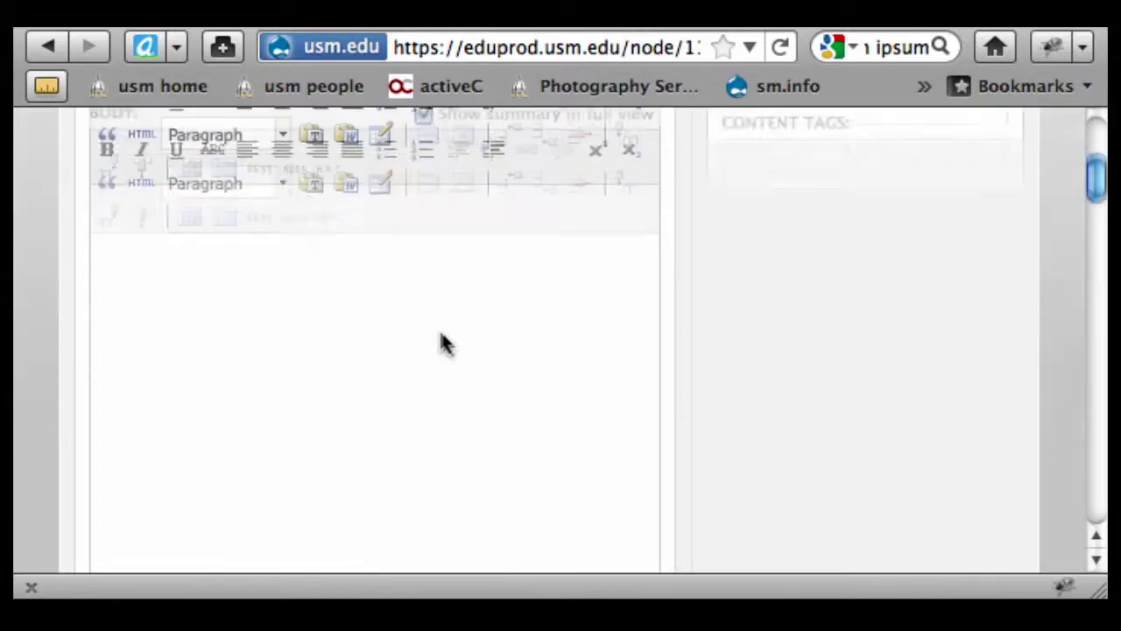
left_click(106, 322)
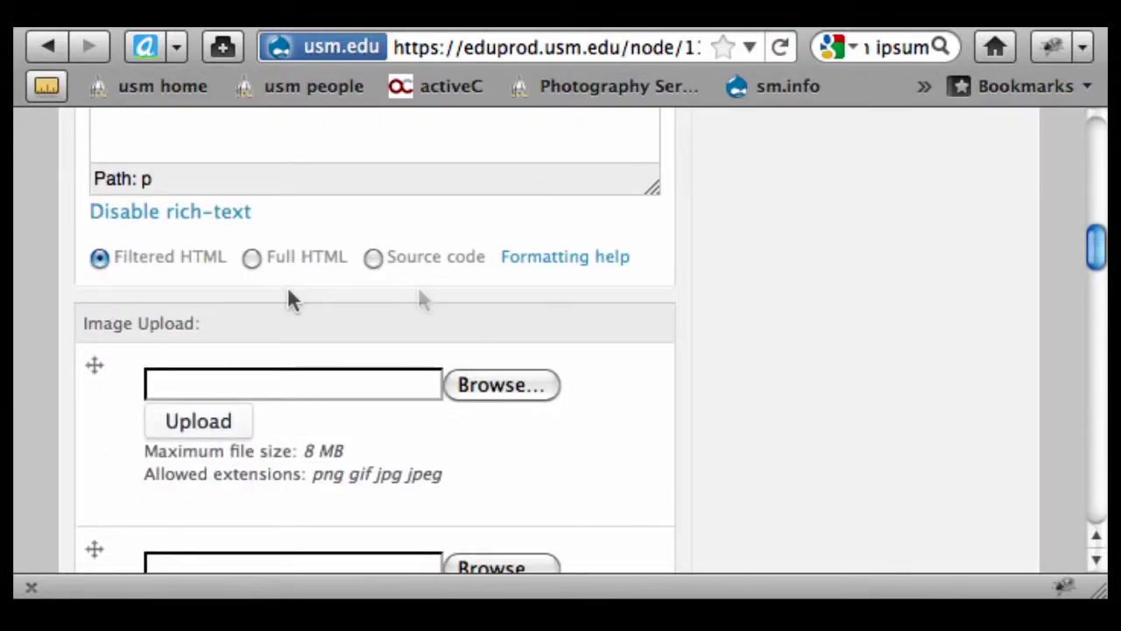
scroll(796, 279, "up", 8)
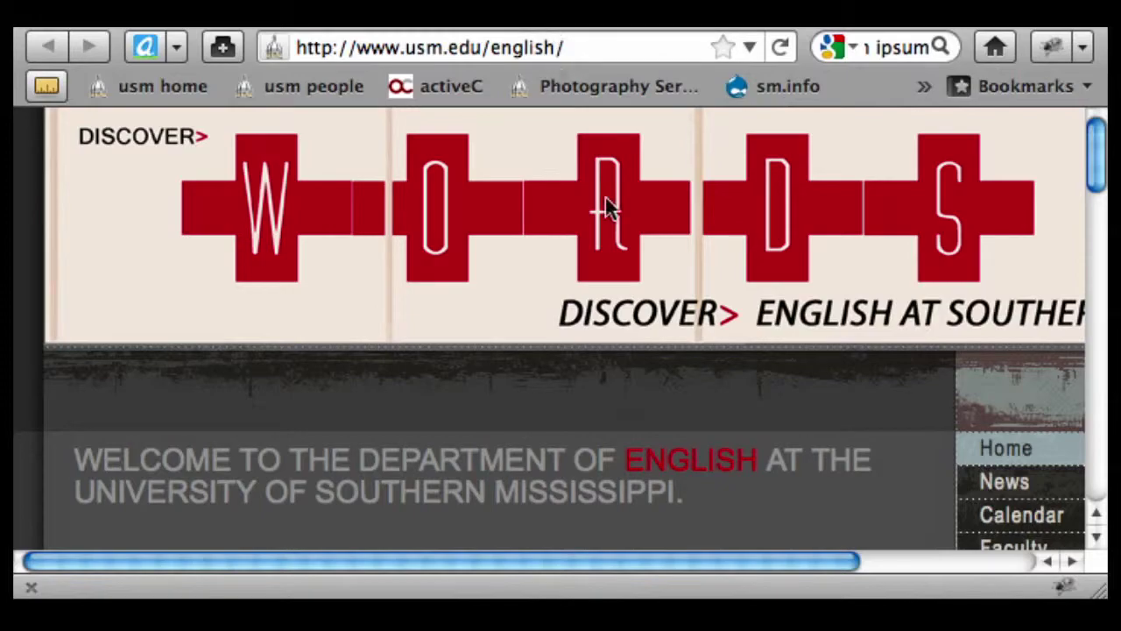
On usm.edu/english, select and copy the department's welcome content through the mother nature banner.
scroll(592, 446, "down", 2)
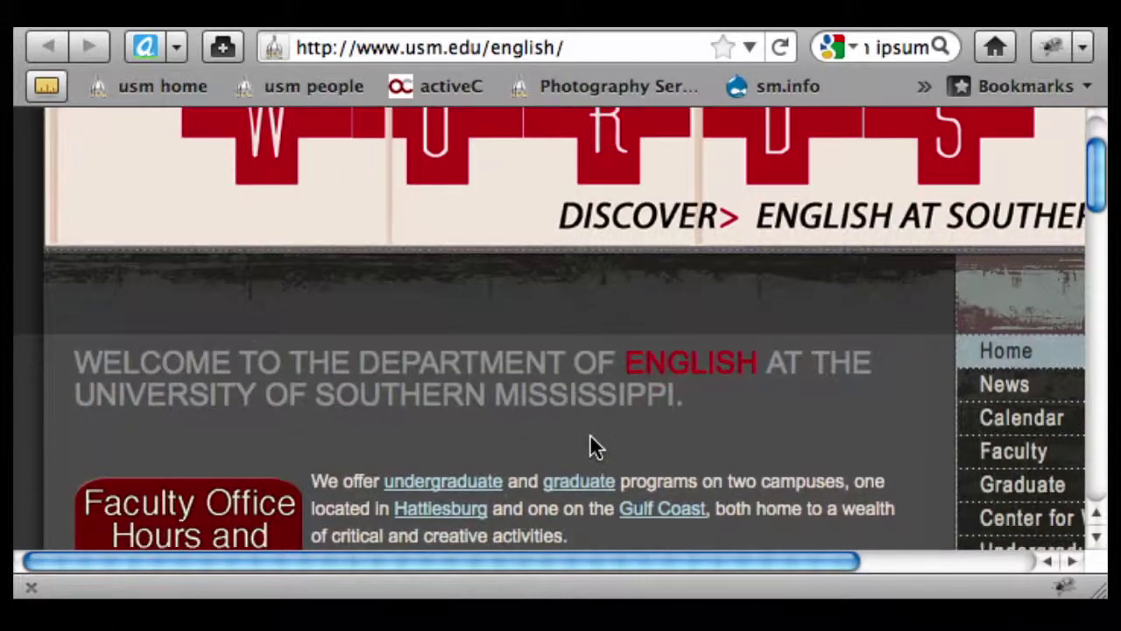
scroll(593, 447, "down", 3)
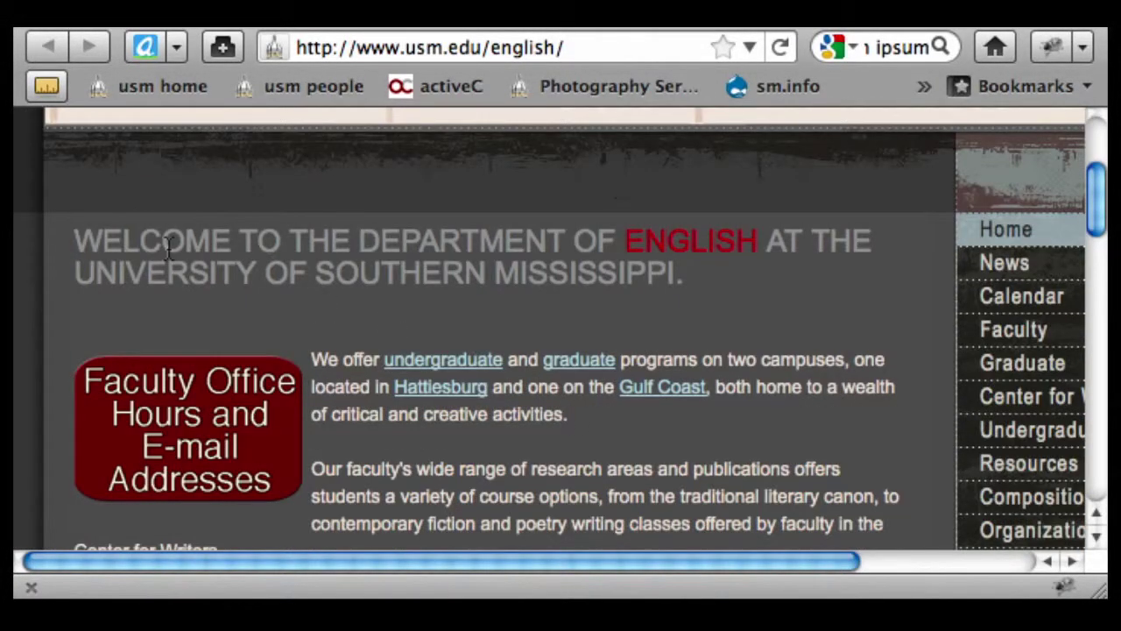
left_click_drag(85, 237, 218, 246)
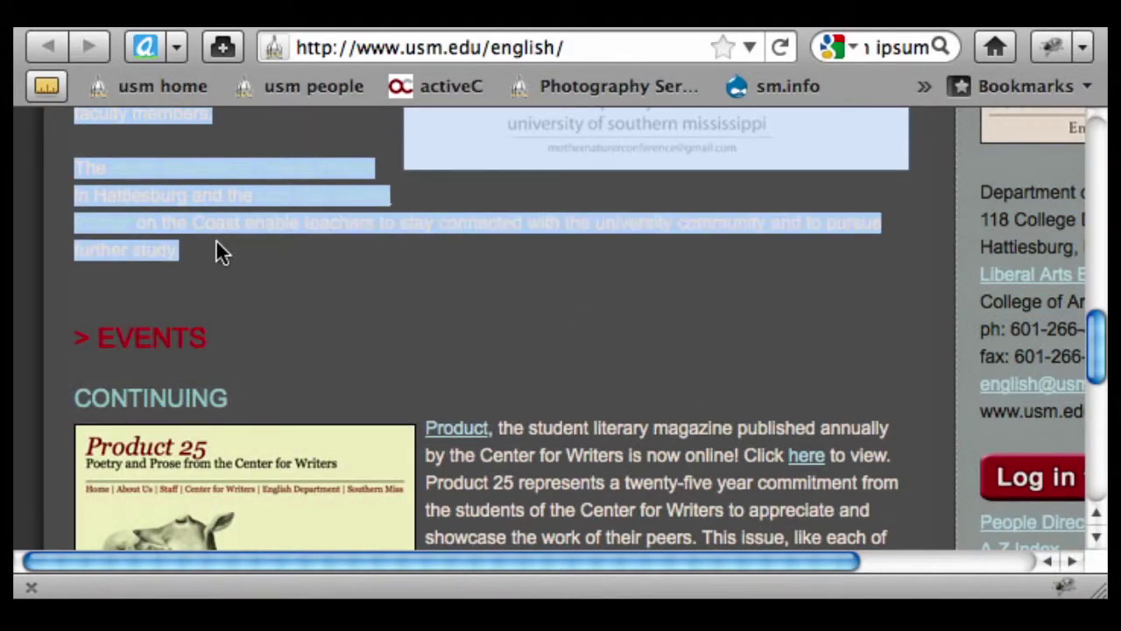
Return to the Drupal Welcome page edit form using its bookmark.
scroll(394, 253, "up", 3)
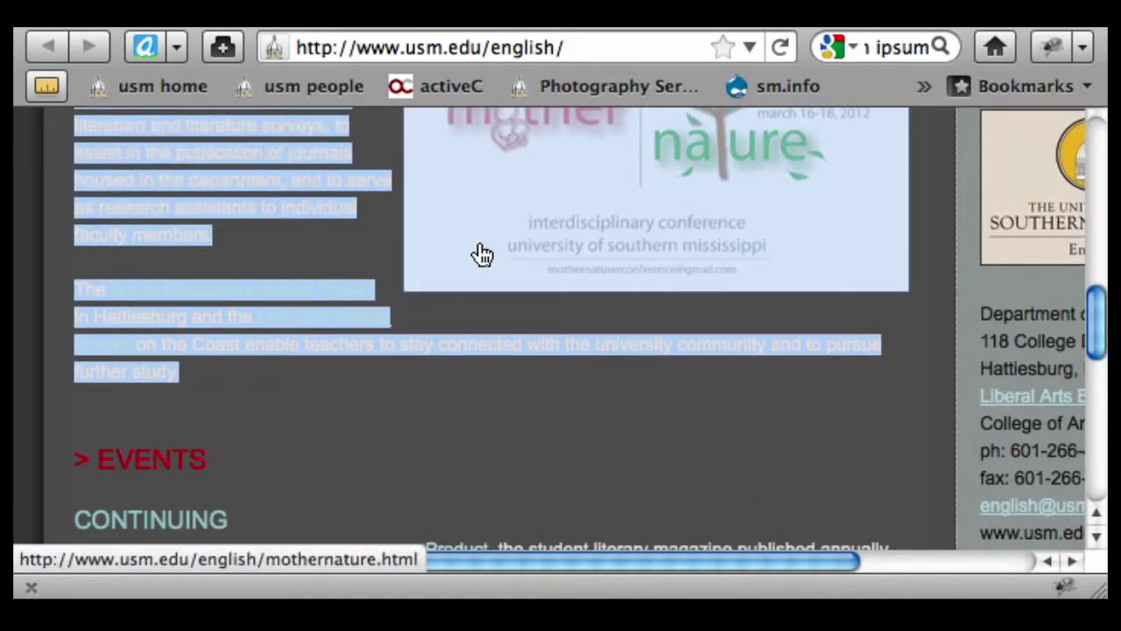
scroll(357, 293, "up", 6)
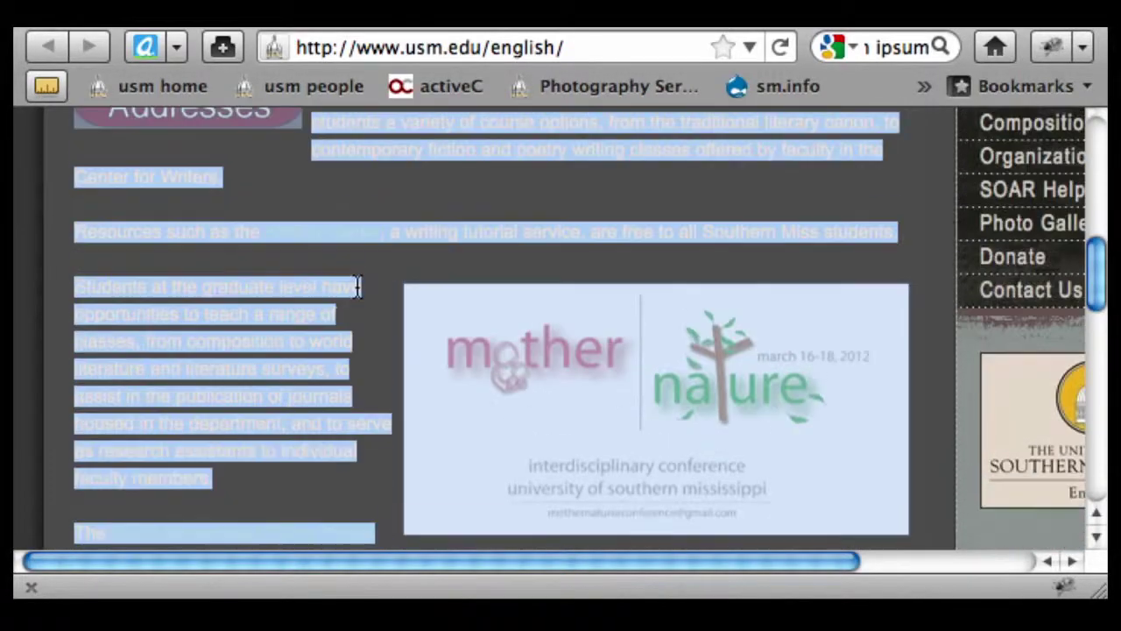
left_click(412, 86)
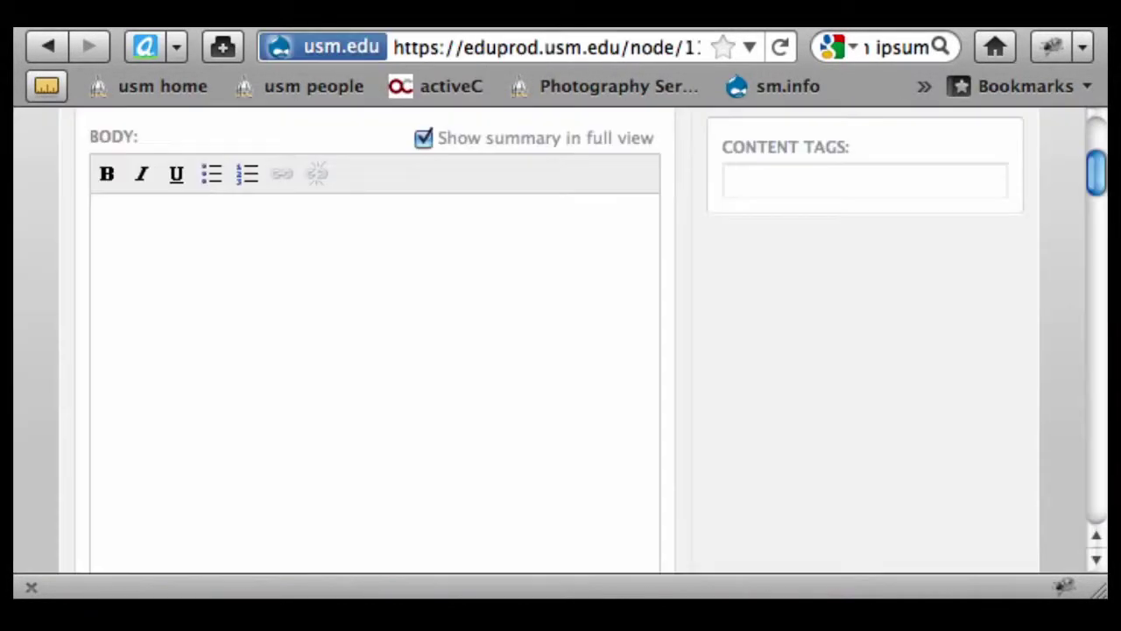
scroll(509, 349, "down", 2)
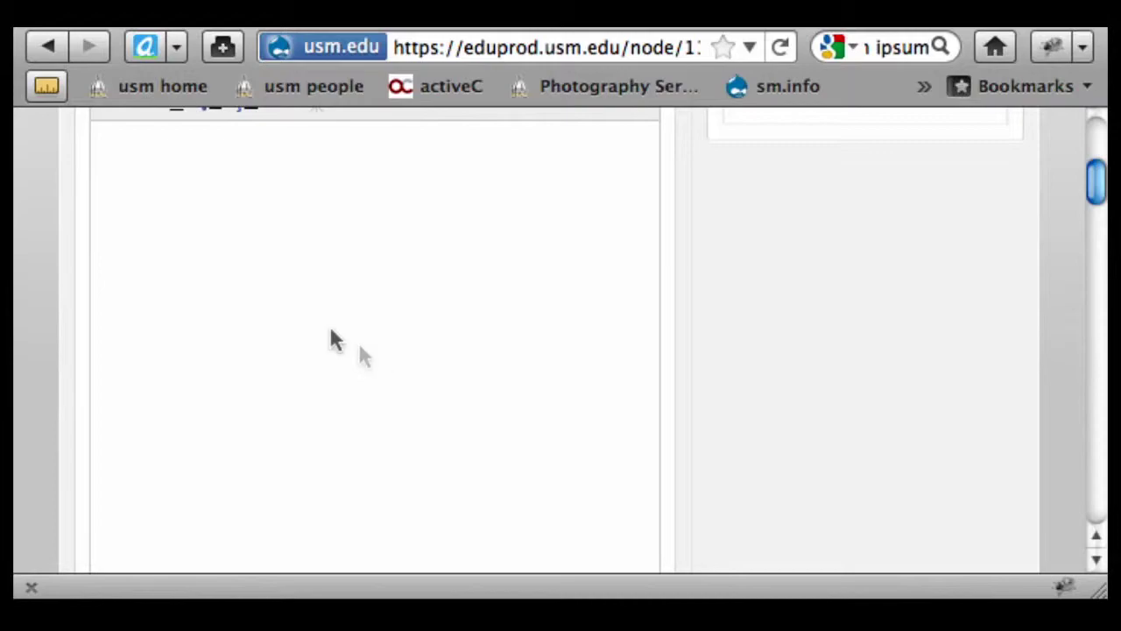
Paste the copied English department content into the empty Body editor and check it.
left_click(299, 309)
key("super+v")
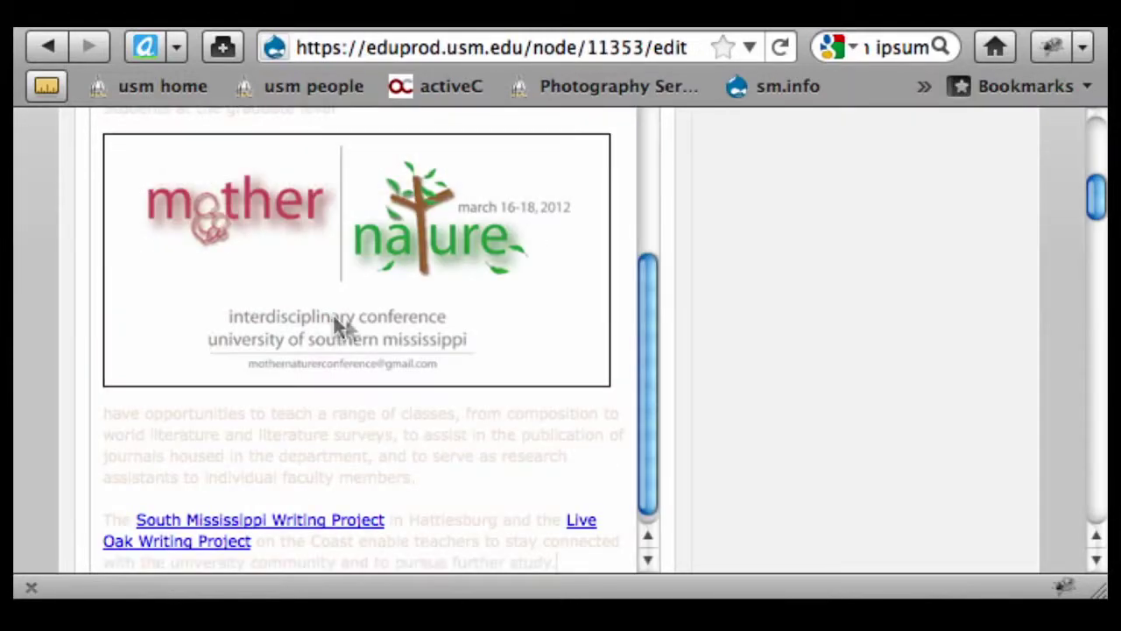
scroll(646, 368, "up", 5)
scroll(644, 262, "up", 5)
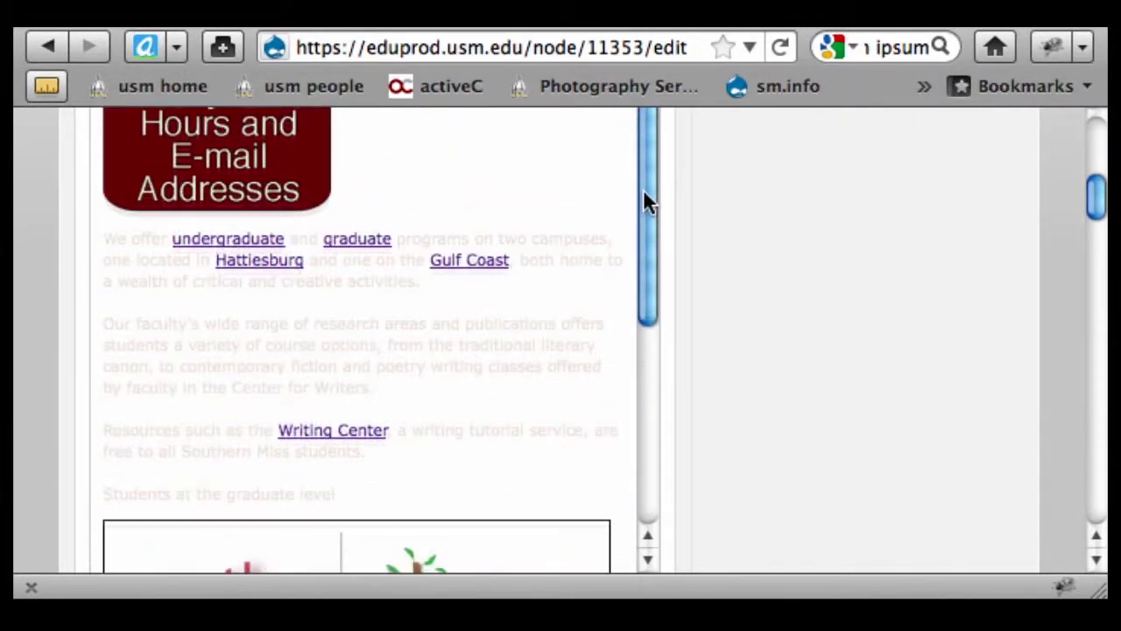
scroll(465, 316, "up", 2)
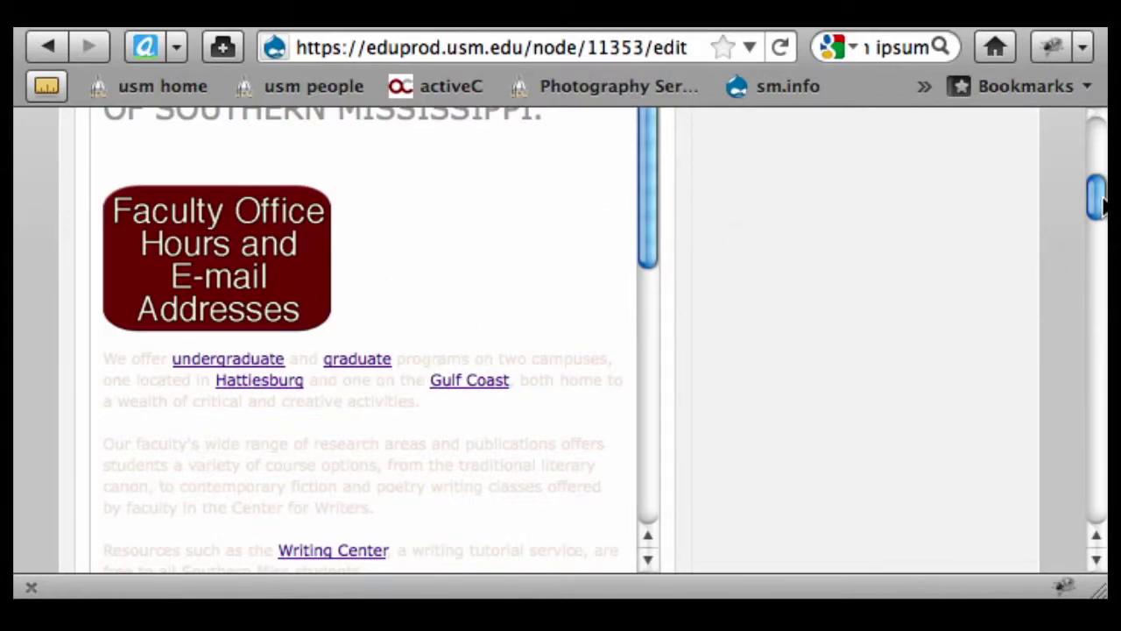
left_click_drag(1101, 203, 1091, 113)
Save the Welcome page, review its new welcome paragraph, and reopen it for editing.
left_click(788, 299)
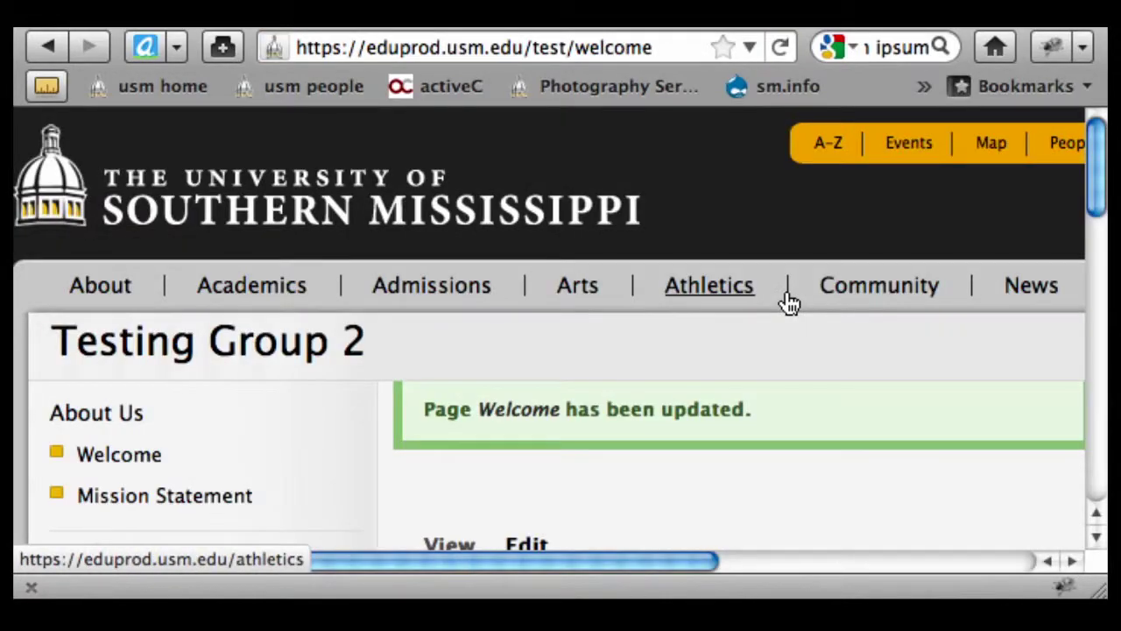
scroll(720, 348, "down", 10)
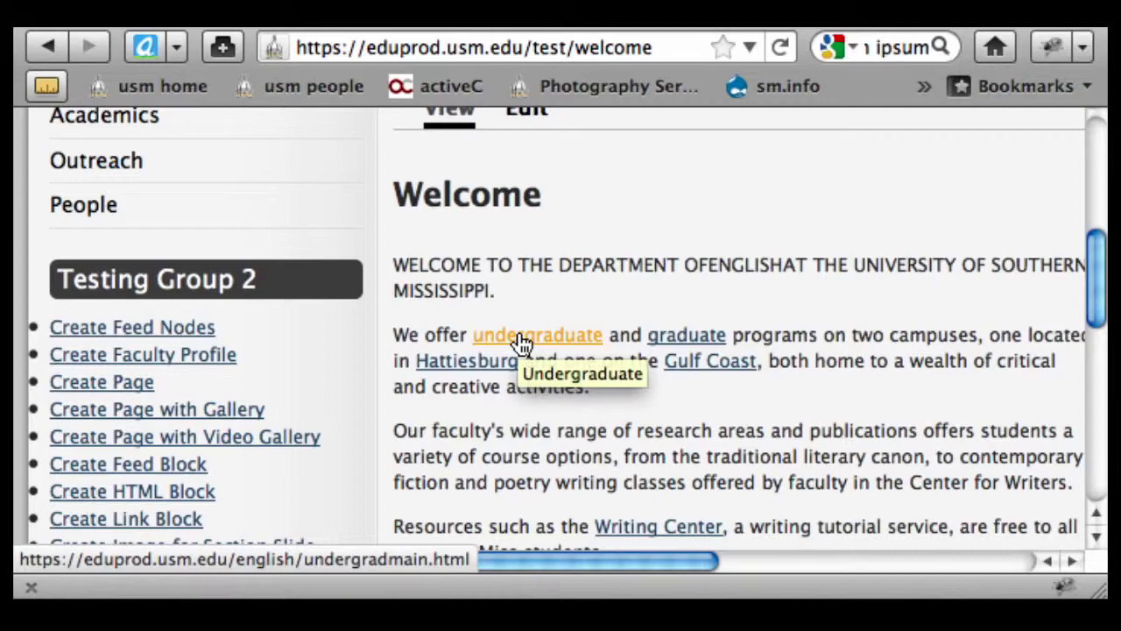
left_click_drag(496, 294, 399, 279)
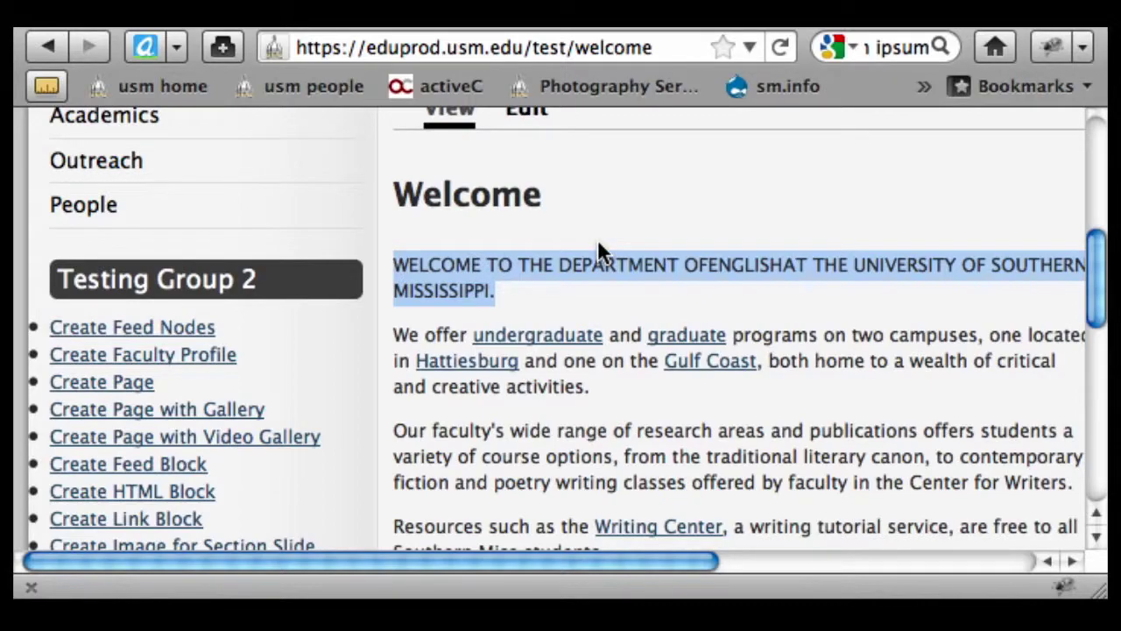
scroll(599, 238, "up", 3)
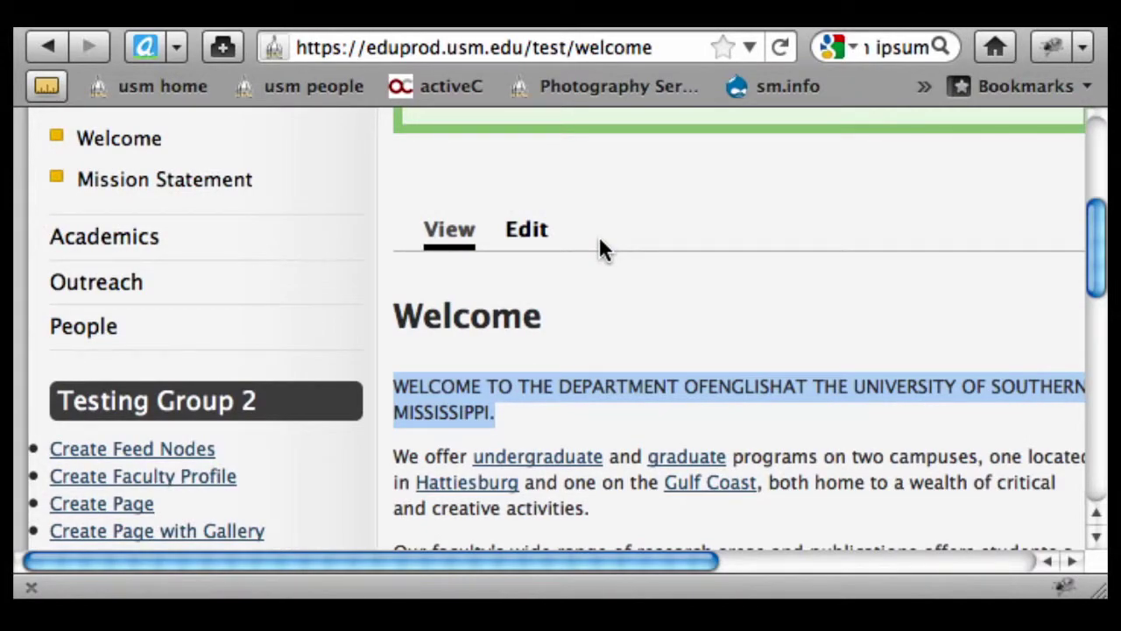
left_click(526, 242)
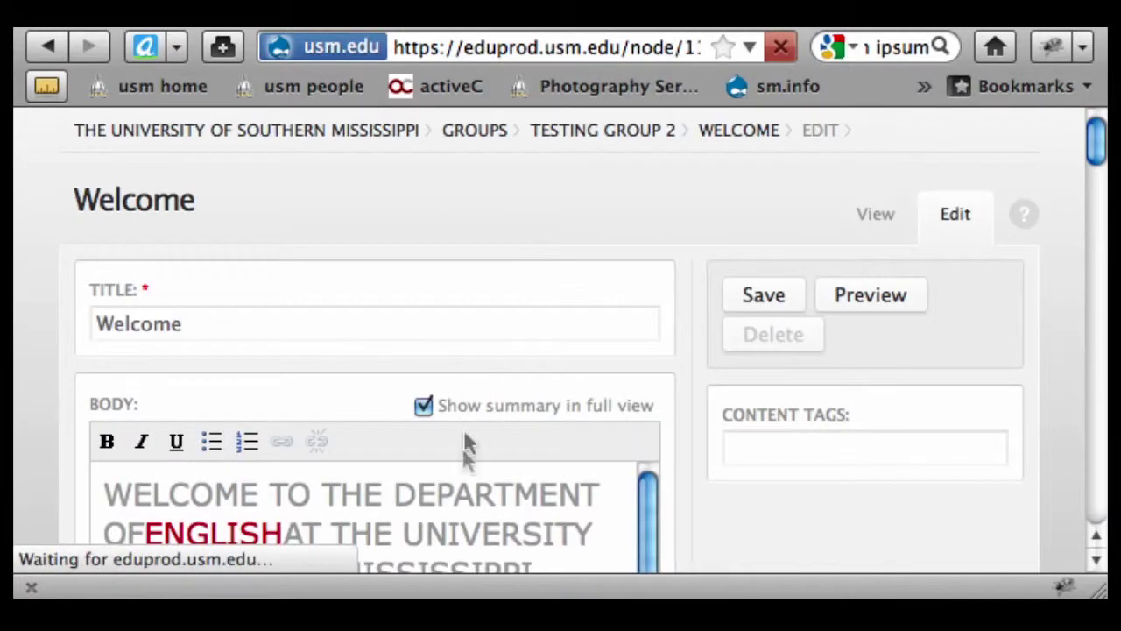
Clear the pasted body content, then undo to restore the deleted text.
scroll(462, 452, "down", 3)
left_click(379, 412)
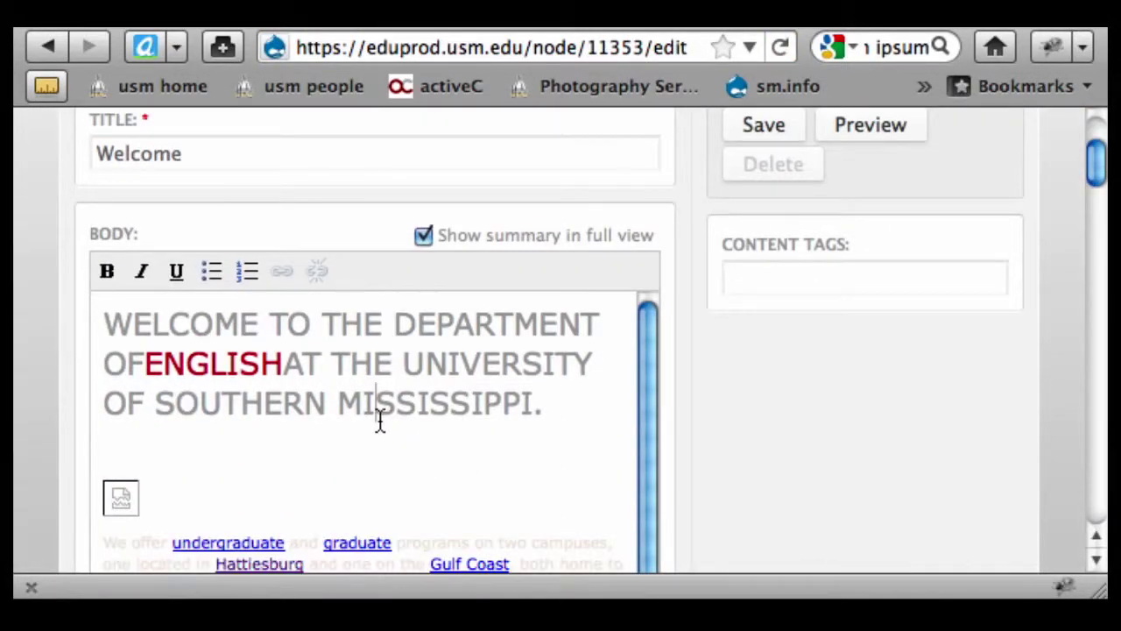
key("super+a")
key("BackSpace")
scroll(399, 413, "down", 5)
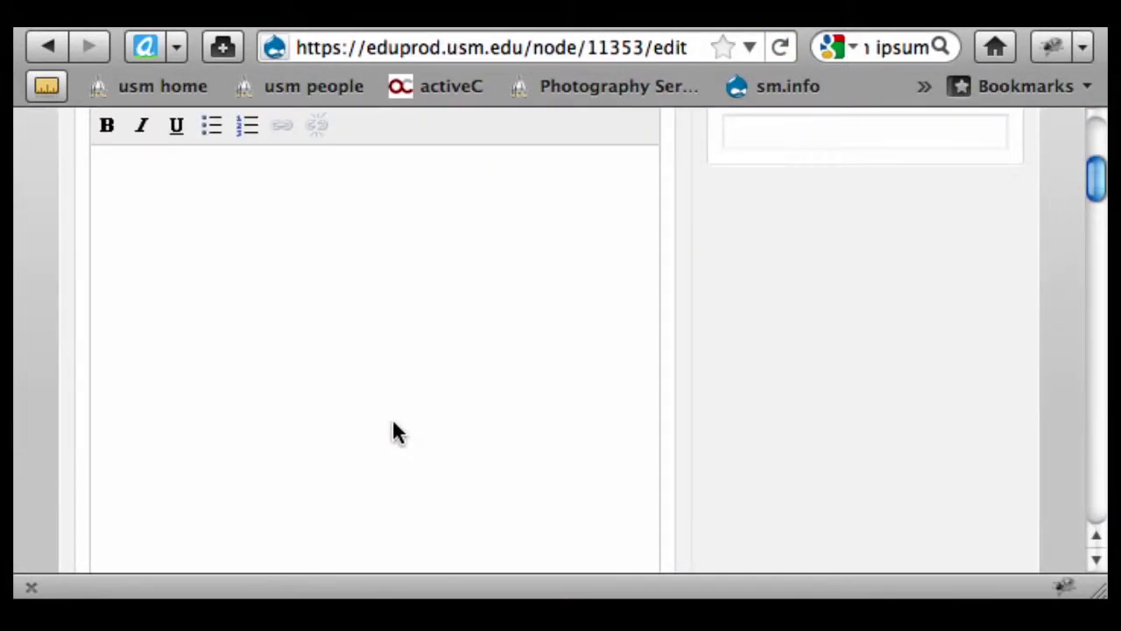
scroll(253, 546, "up", 1)
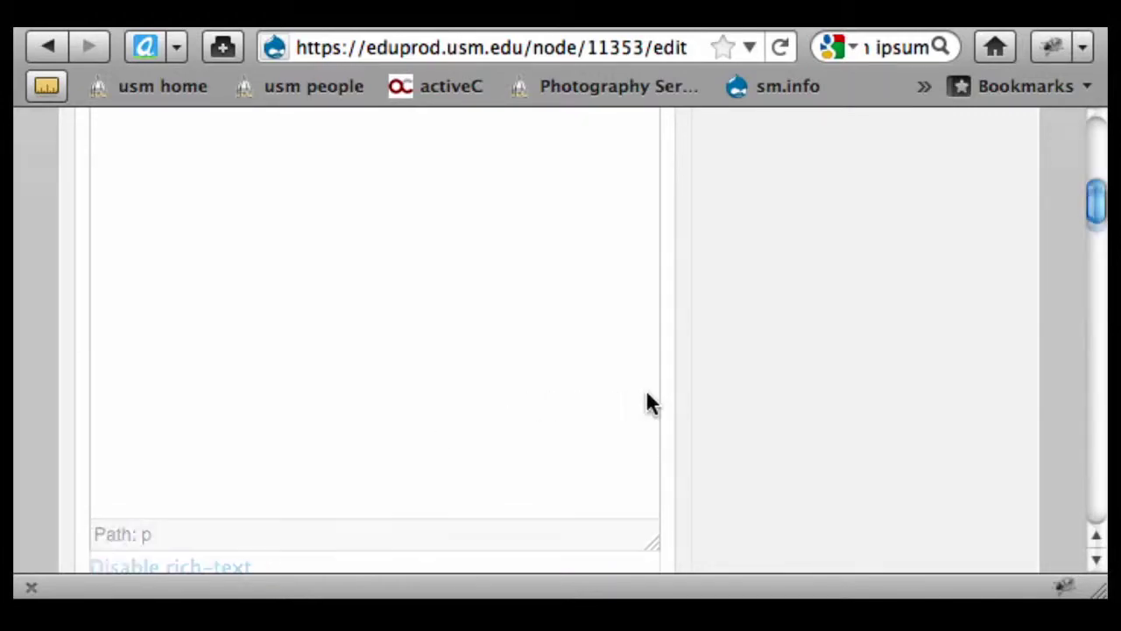
scroll(426, 447, "up", 5)
key("super+z")
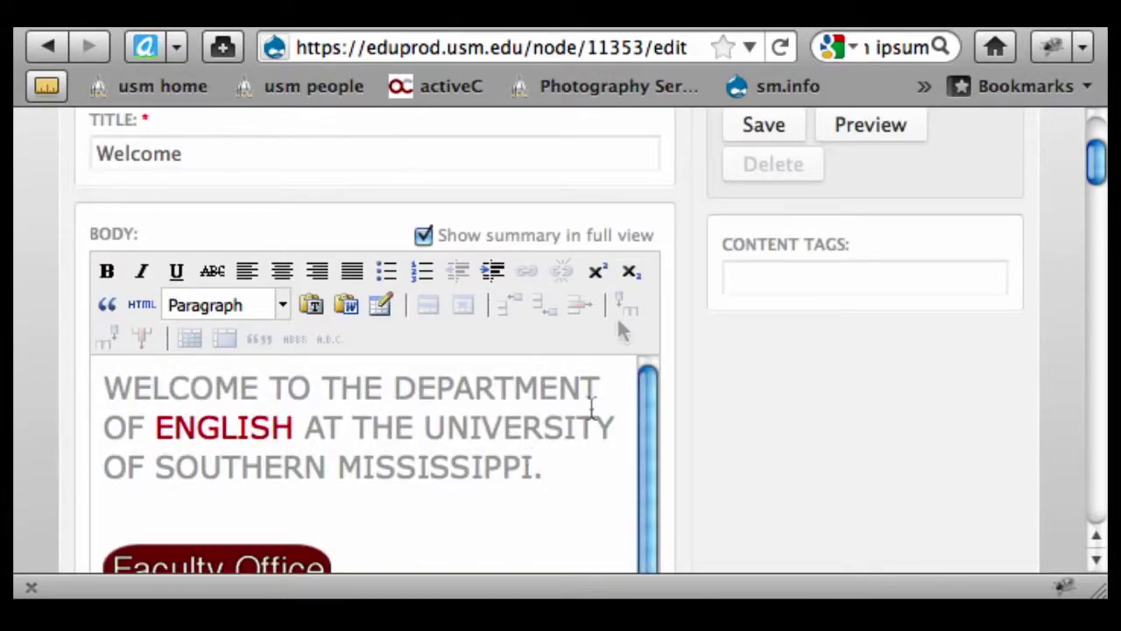
Save the Welcome page with its restored body content.
scroll(841, 219, "up", 1)
left_click(825, 299)
left_click(740, 456)
scroll(740, 455, "down", 3)
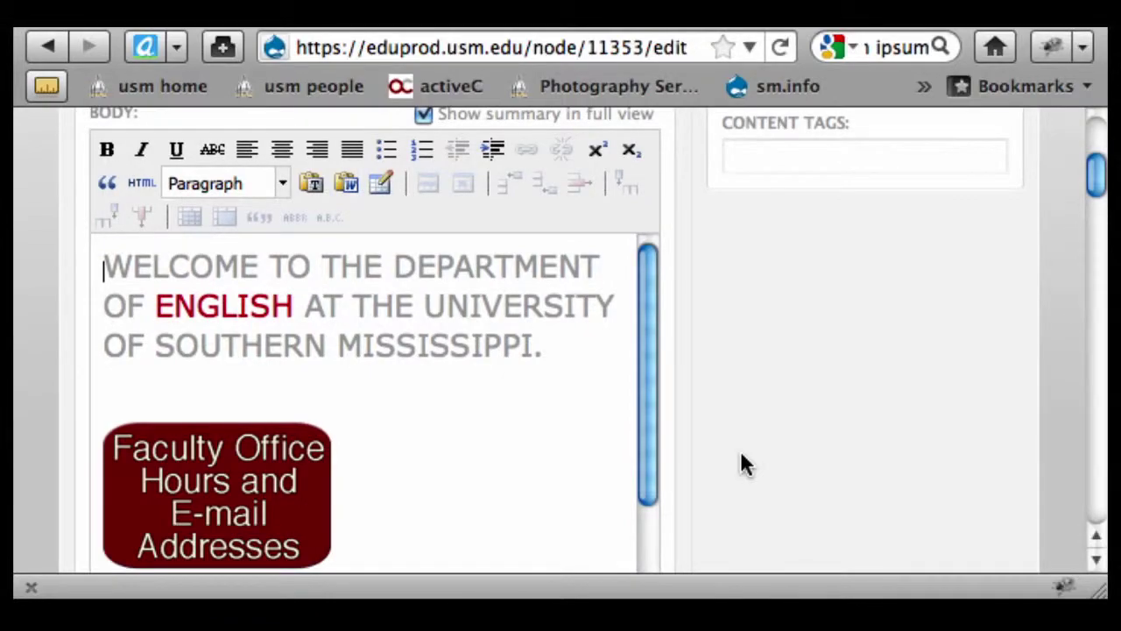
scroll(741, 455, "up", 3)
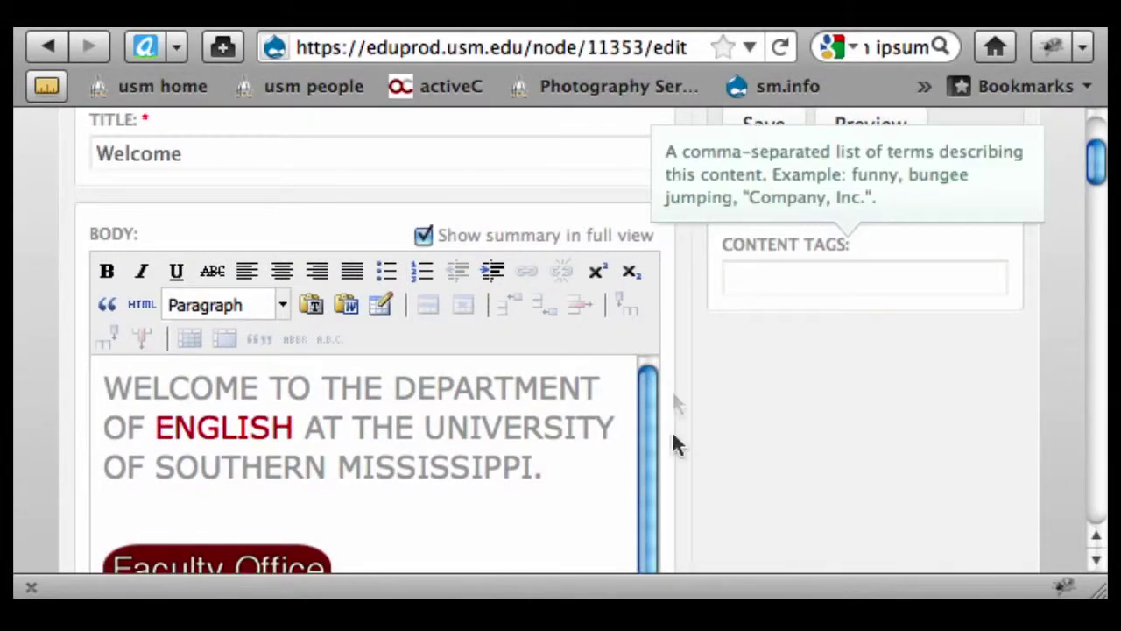
scroll(491, 456, "down", 6)
scroll(319, 504, "down", 10)
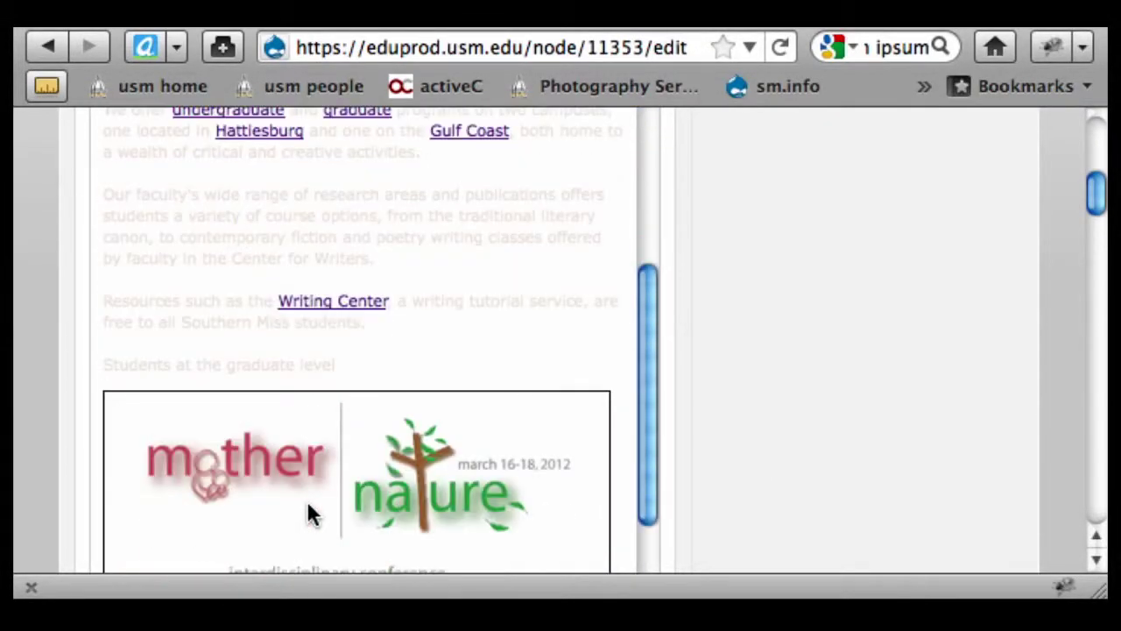
scroll(284, 464, "down", 3)
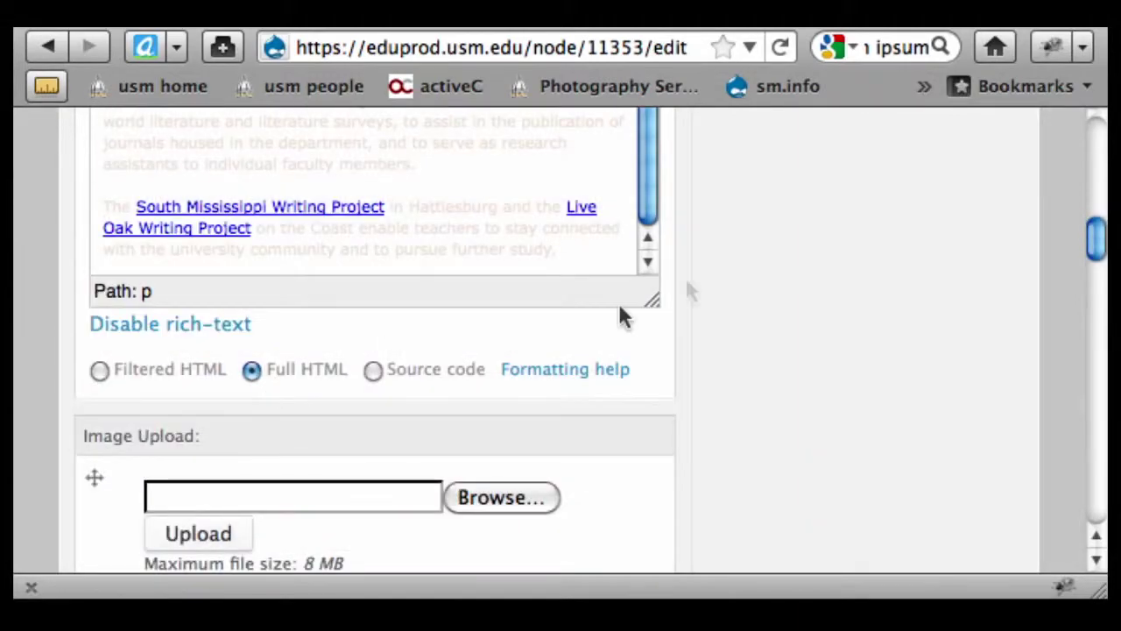
scroll(744, 260, "up", 8)
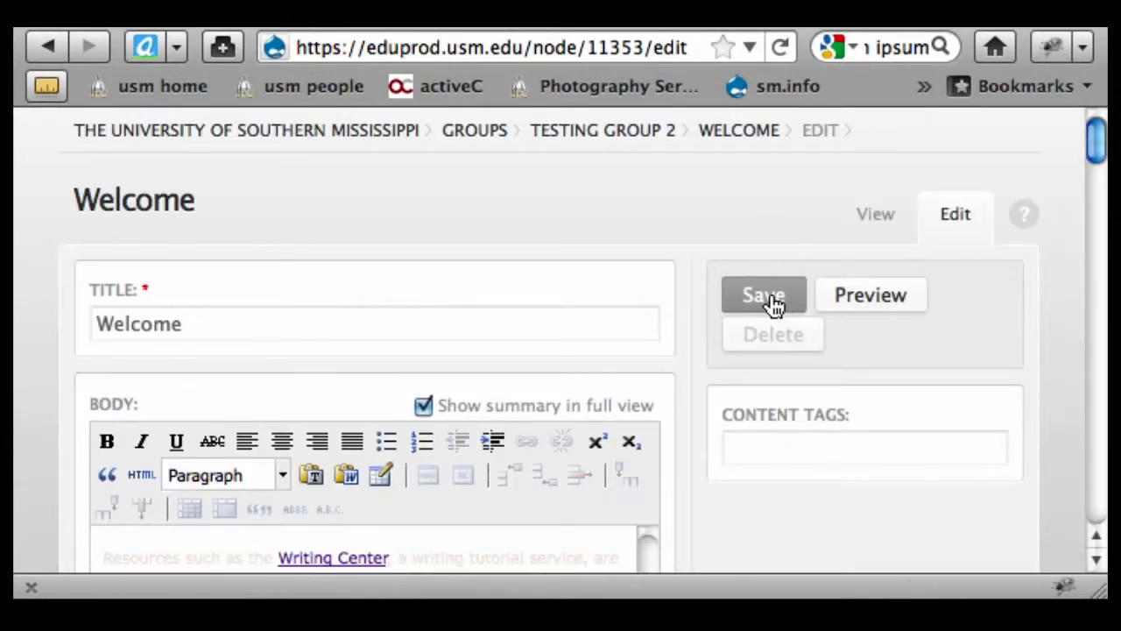
left_click(771, 301)
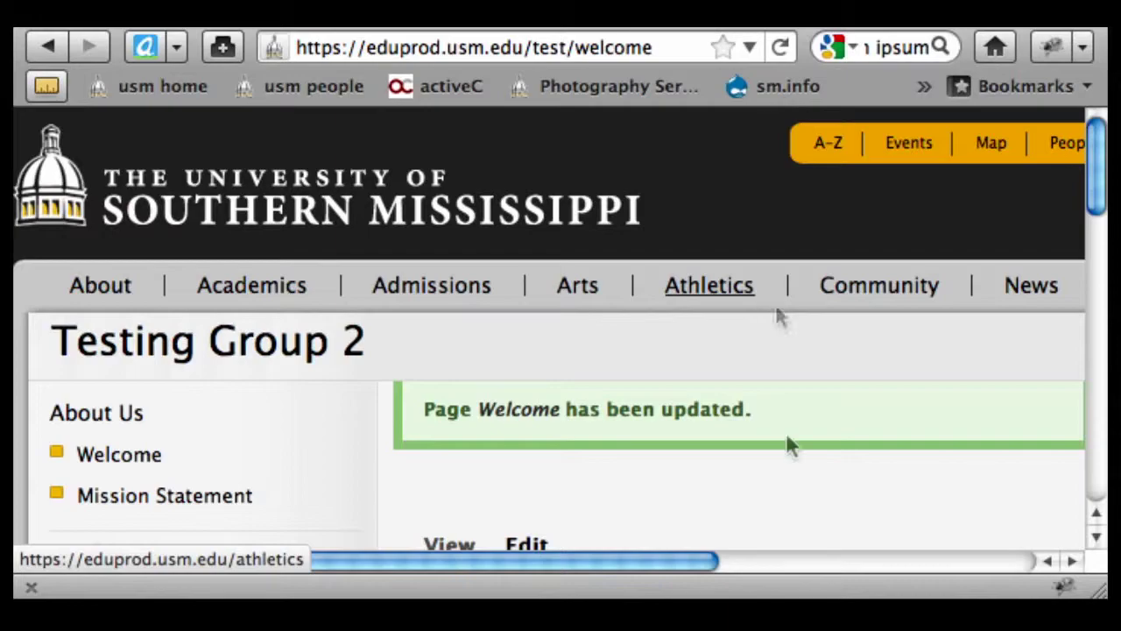
Scroll the saved Welcome page to review the heading, Office Hours button and program links.
scroll(790, 480, "down", 10)
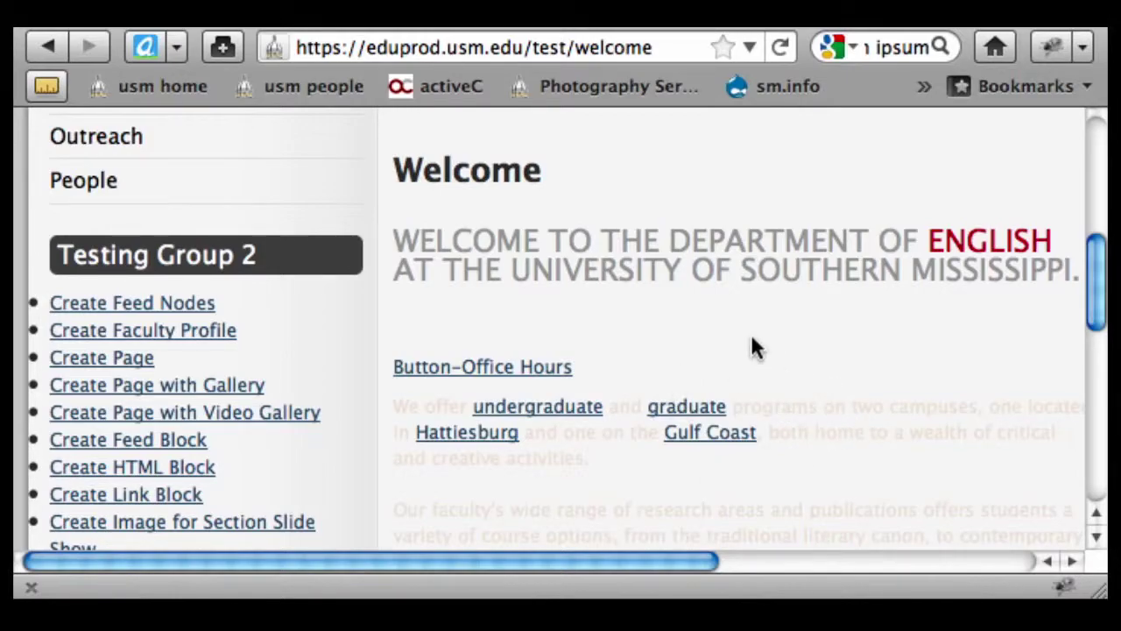
scroll(946, 244, "down", 1)
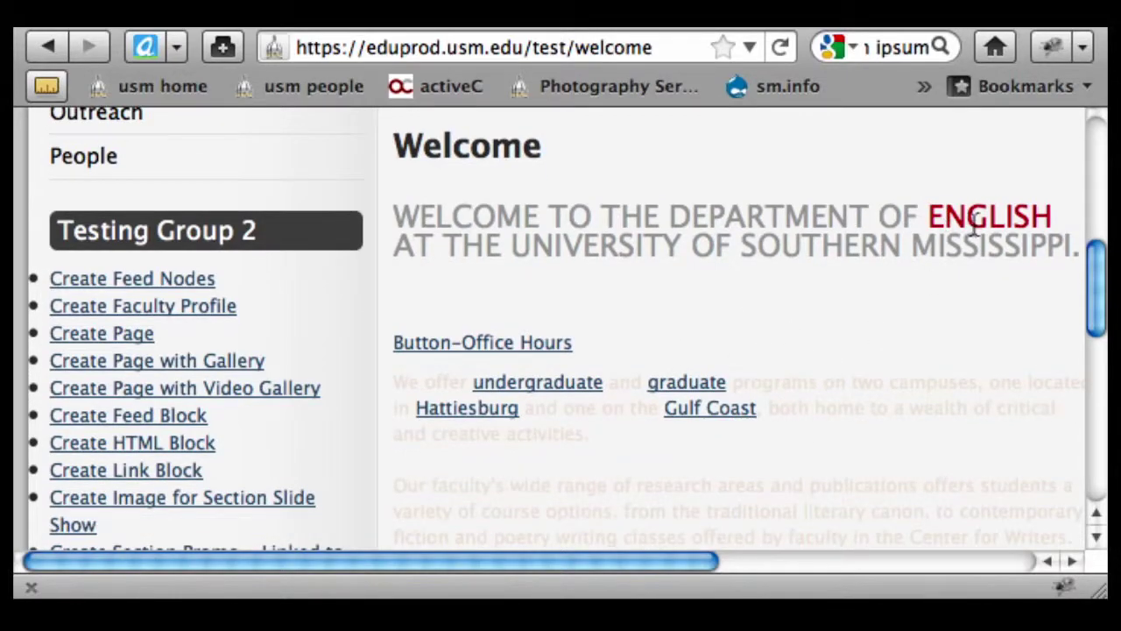
scroll(974, 229, "up", 2)
scroll(969, 273, "up", 2)
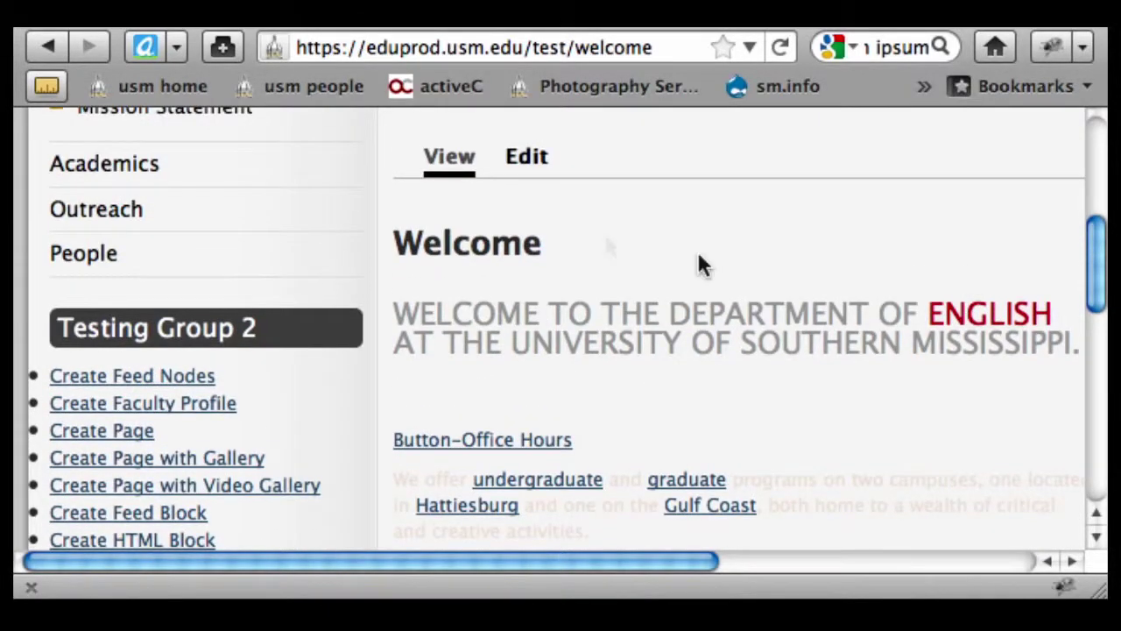
Reopen the Welcome page editor and delete all of the existing body content.
left_click(529, 162)
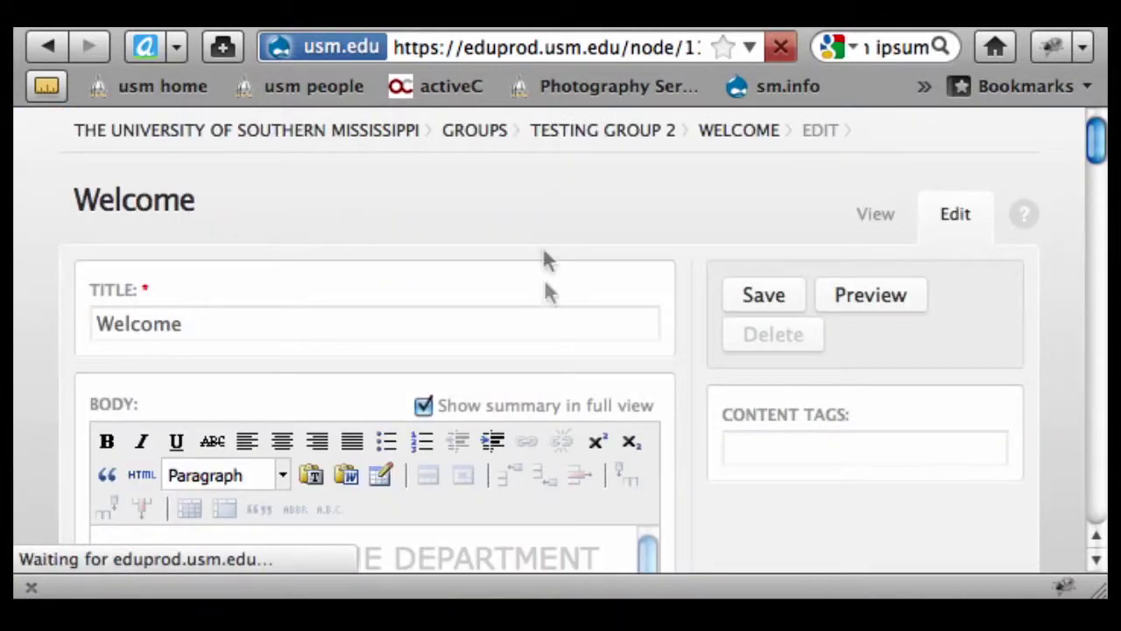
scroll(468, 477, "down", 5)
left_click(359, 378)
key("super+a")
key("BackSpace")
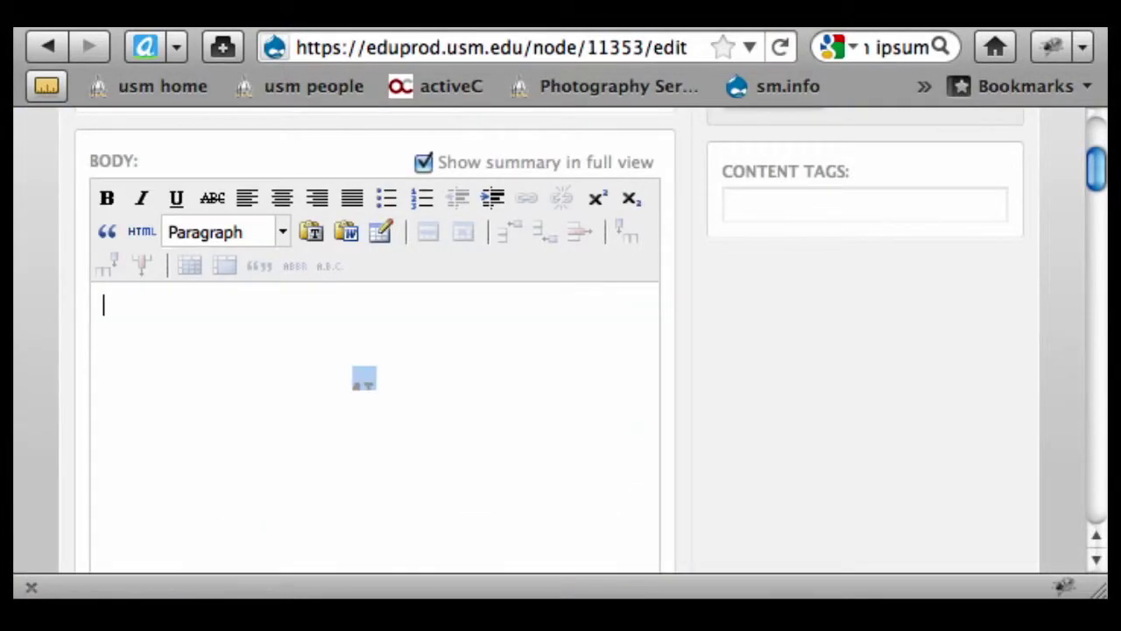
Paste the English department content through Paste from Word and insert it into the body.
left_click(351, 233)
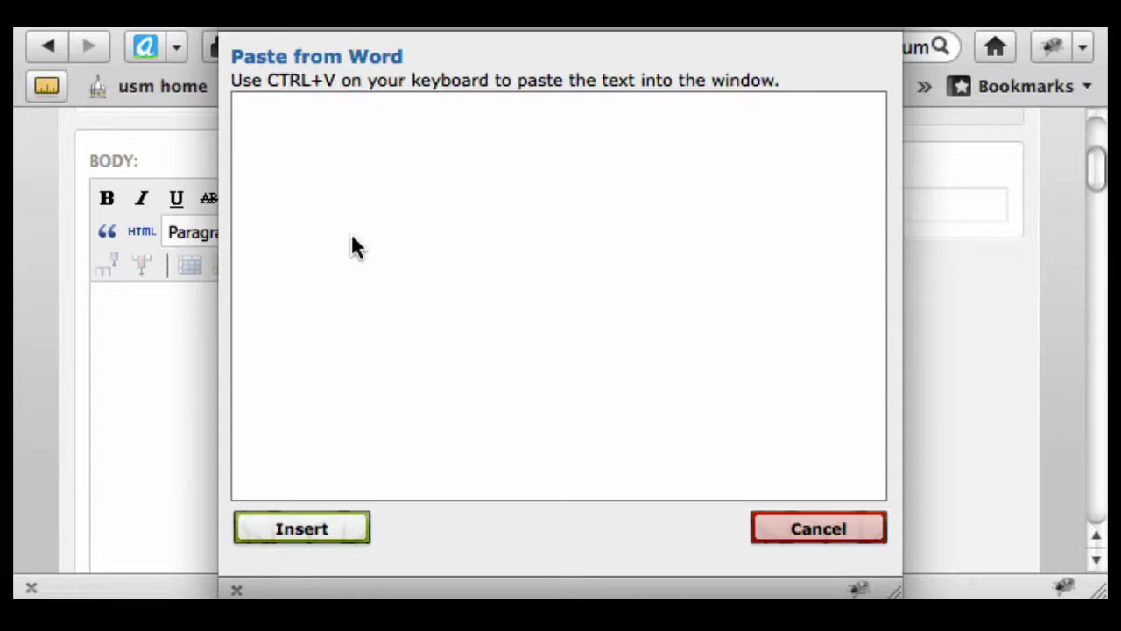
key("ctrl+v")
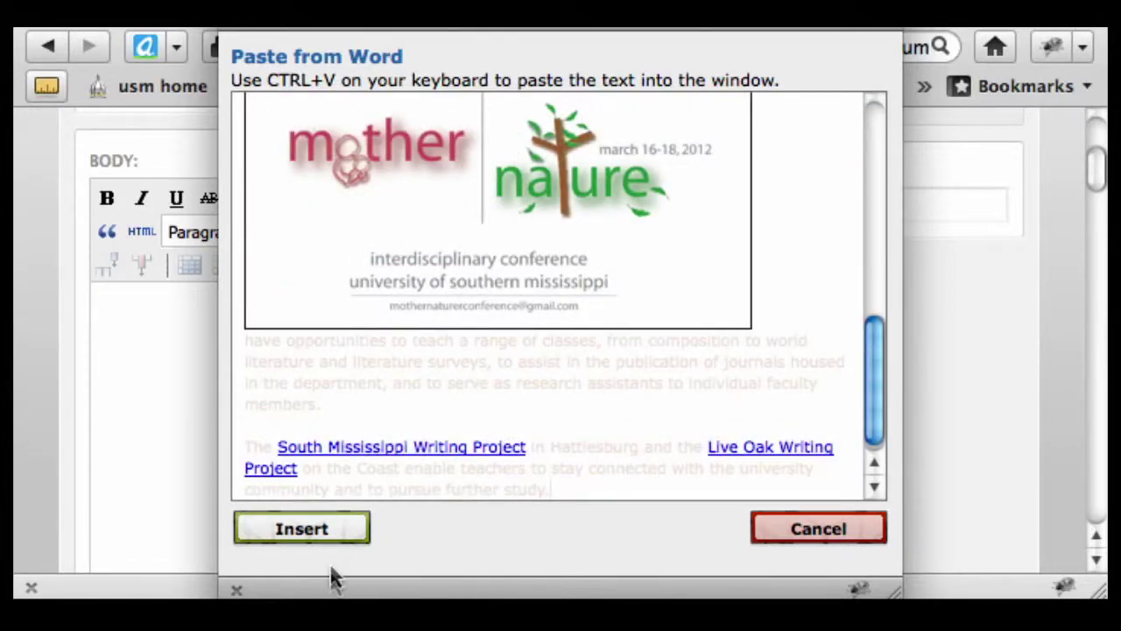
left_click(317, 531)
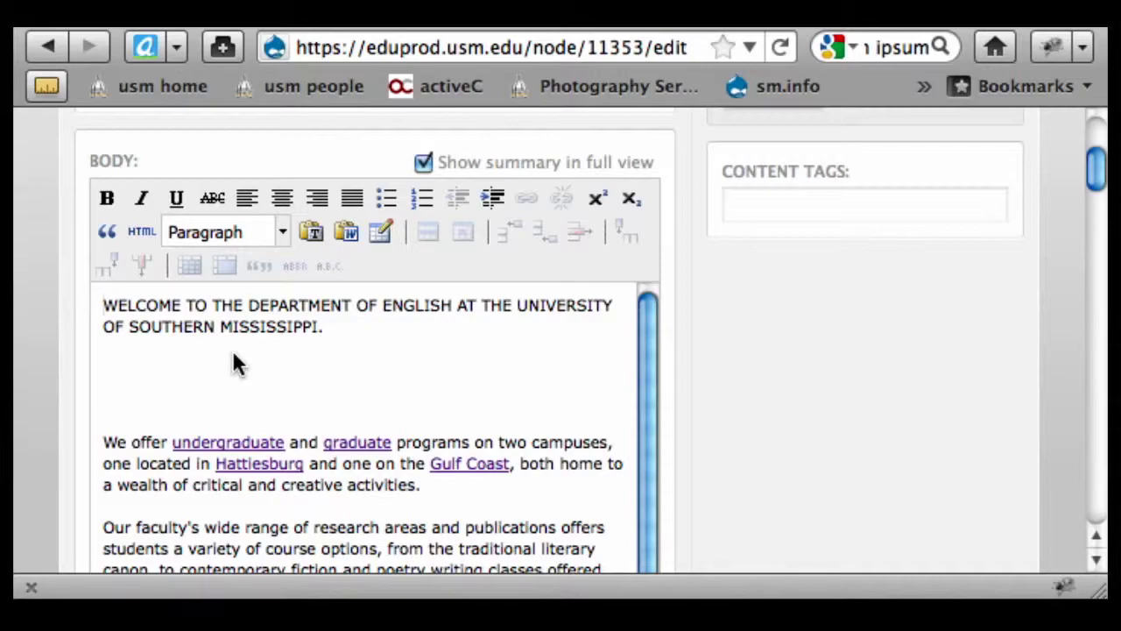
Save the Welcome page with the Word-cleaned department content.
scroll(902, 273, "up", 2)
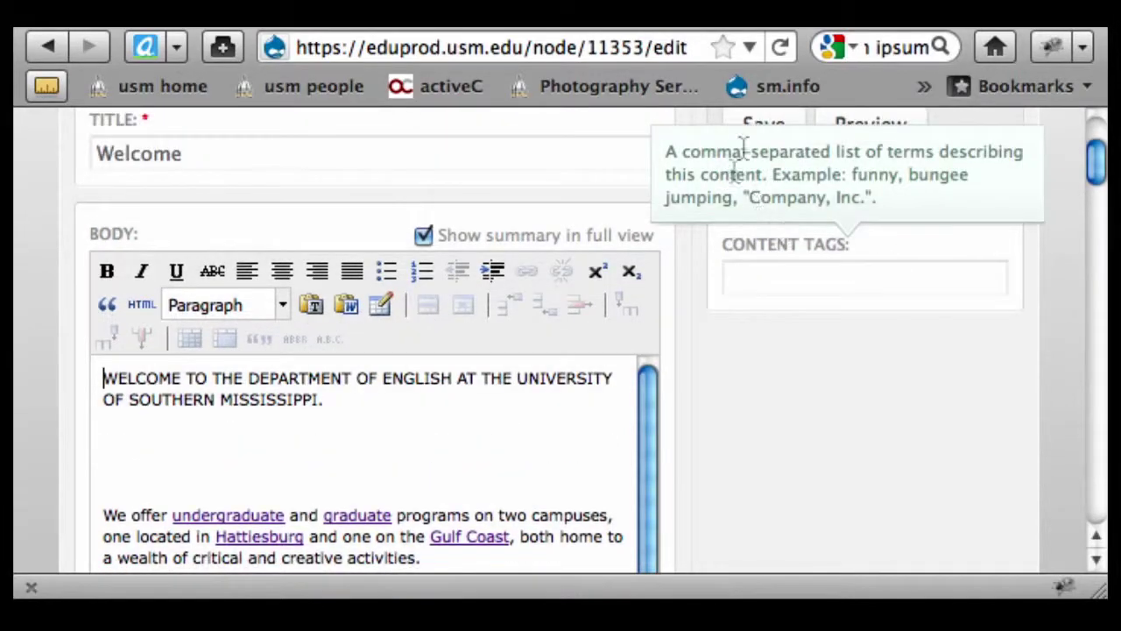
left_click(762, 128)
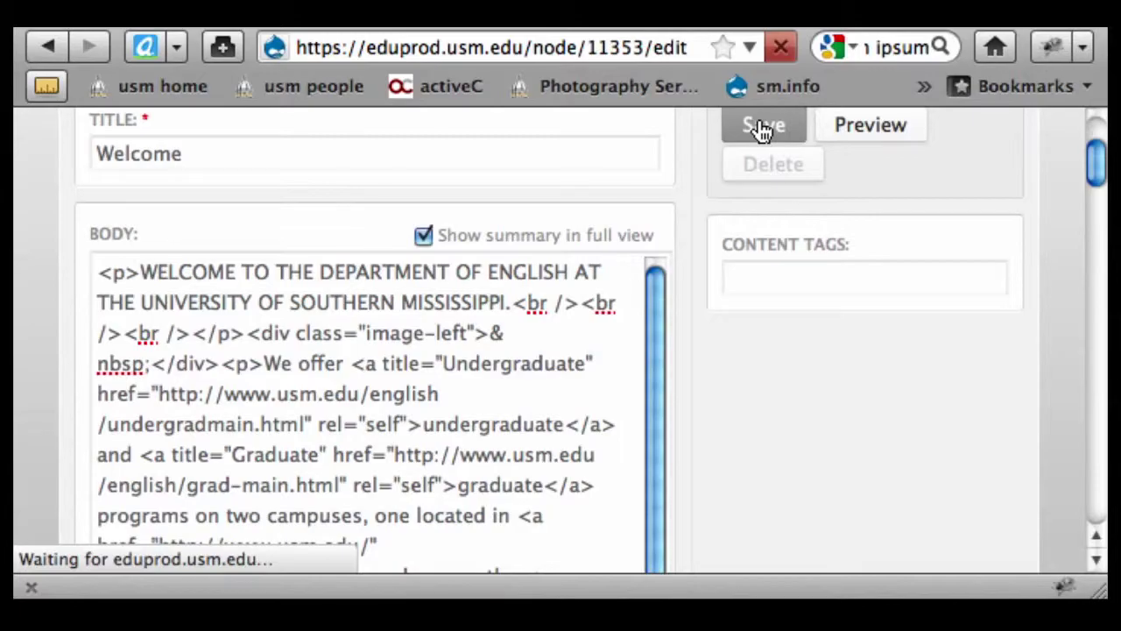
scroll(768, 500, "down", 4)
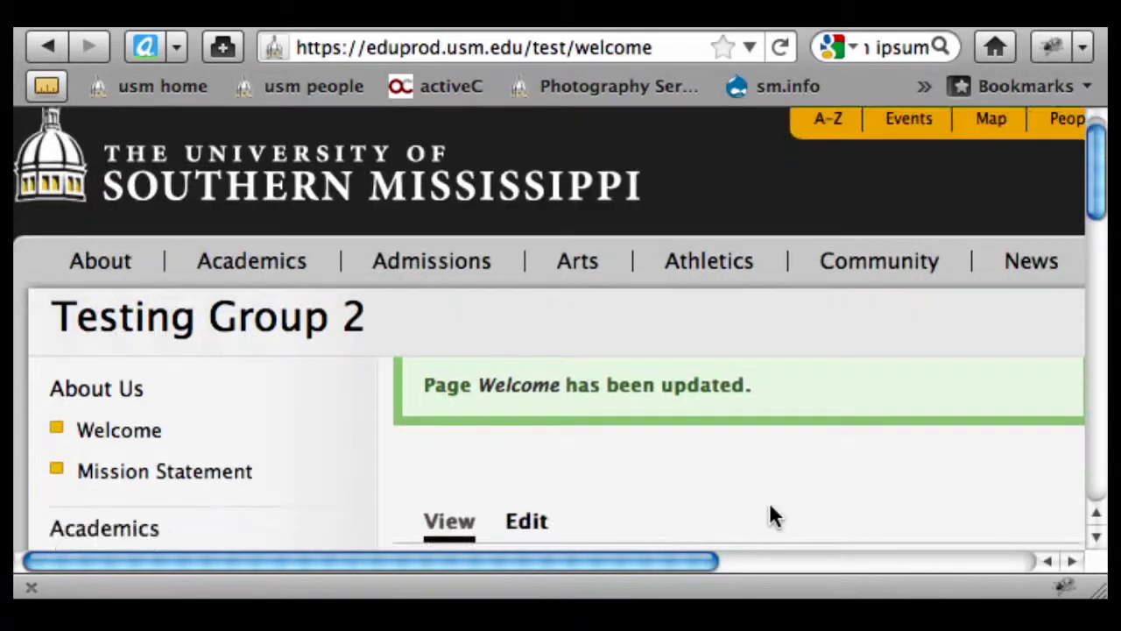
Reopen the Welcome page editor and show the body's HTML source.
scroll(733, 450, "down", 7)
scroll(715, 394, "up", 3)
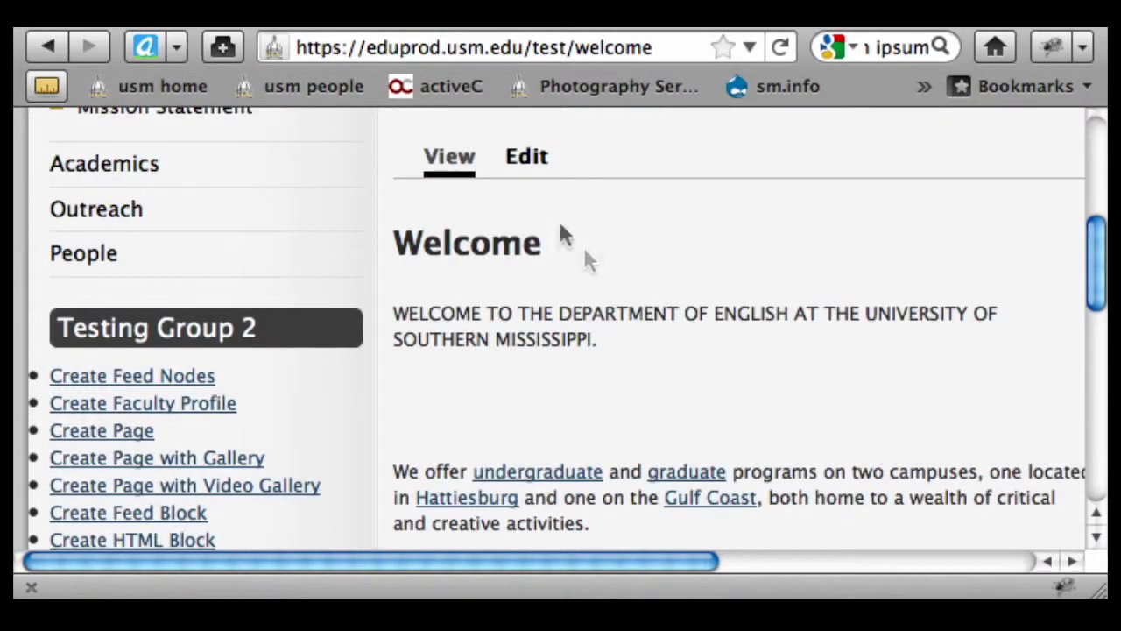
left_click(527, 161)
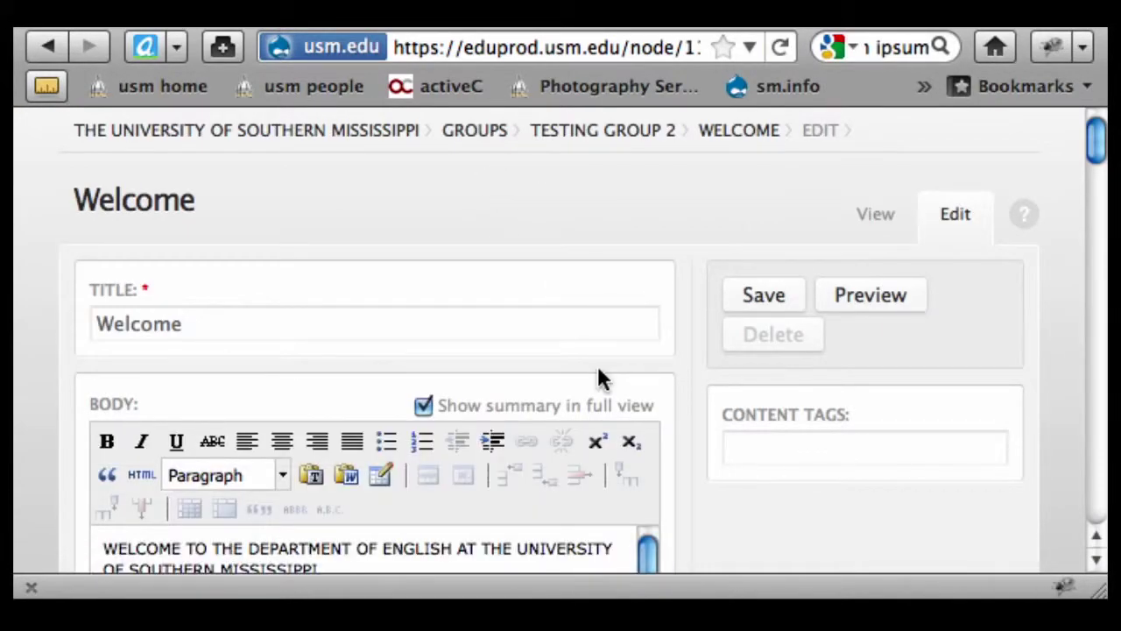
scroll(541, 398, "down", 7)
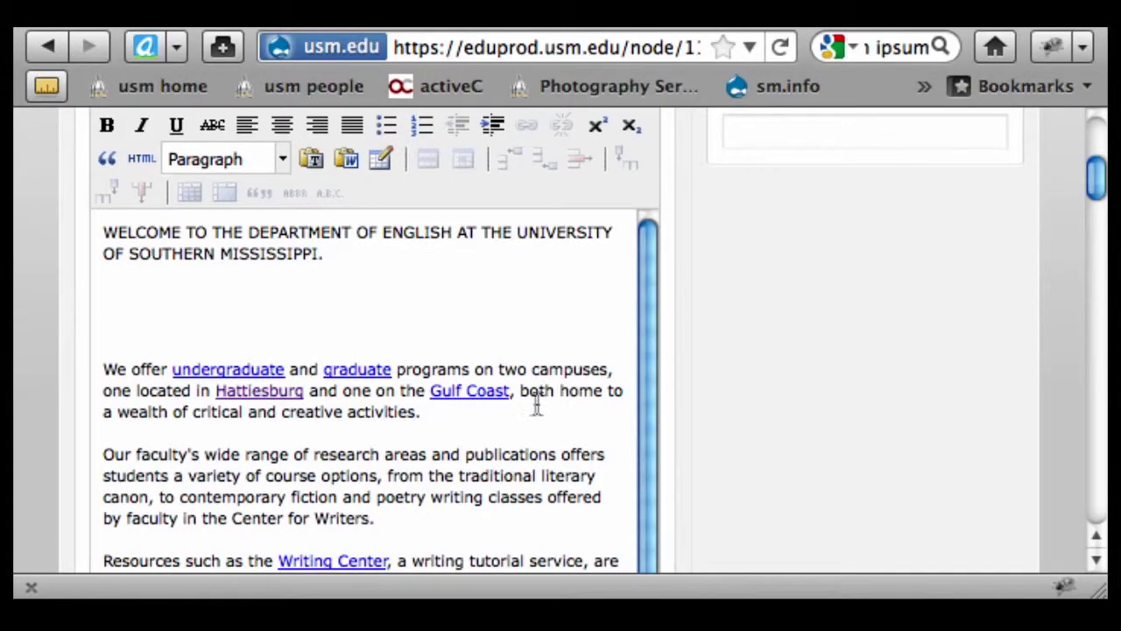
scroll(538, 405, "up", 3)
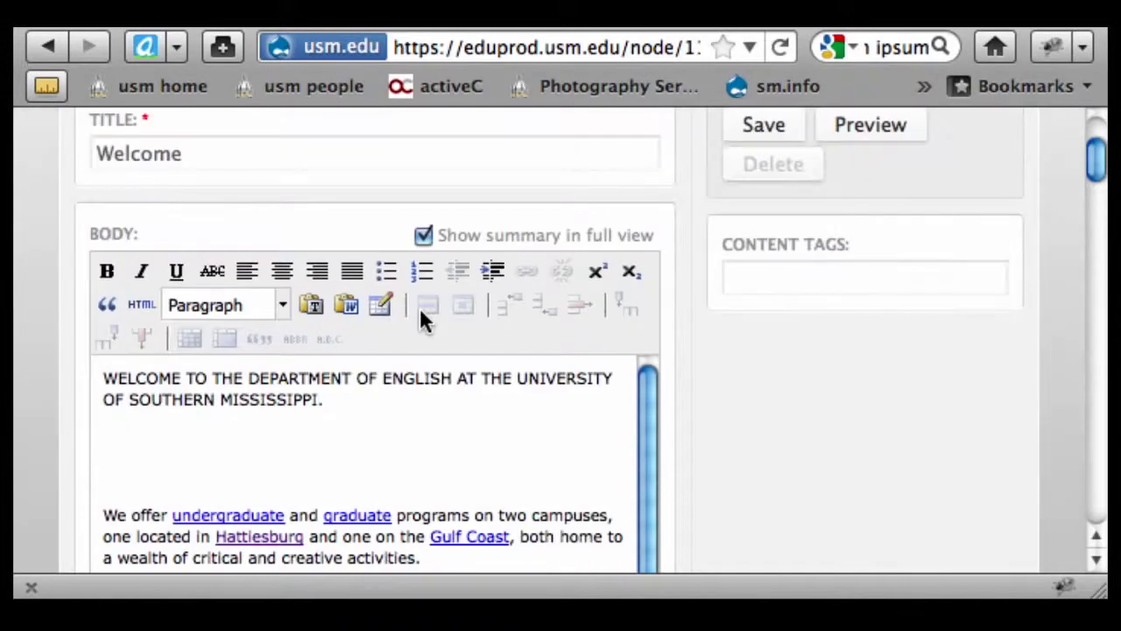
left_click(143, 303)
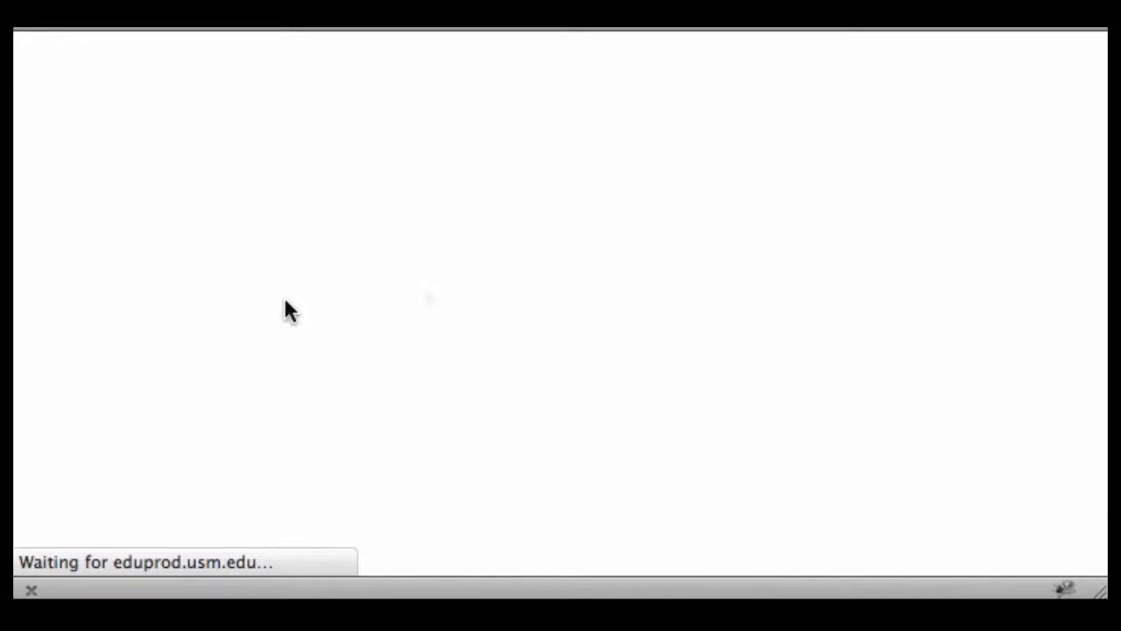